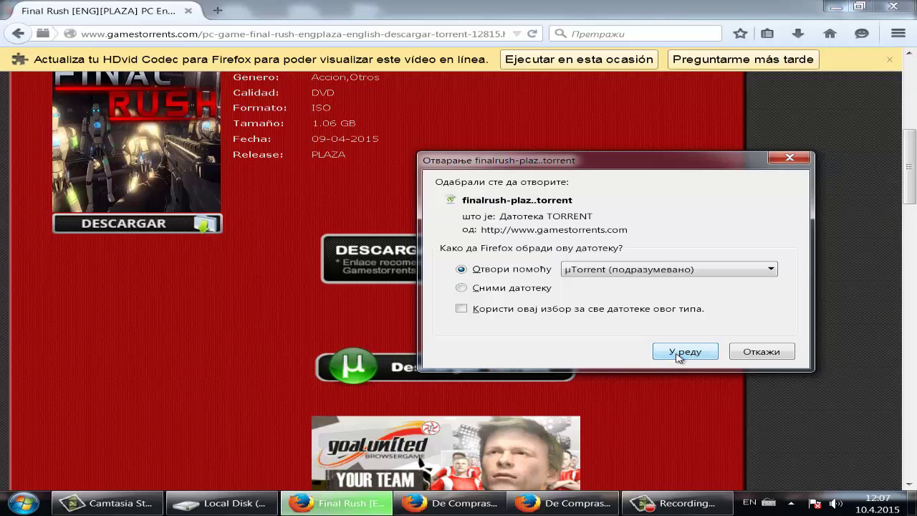
click(678, 352)
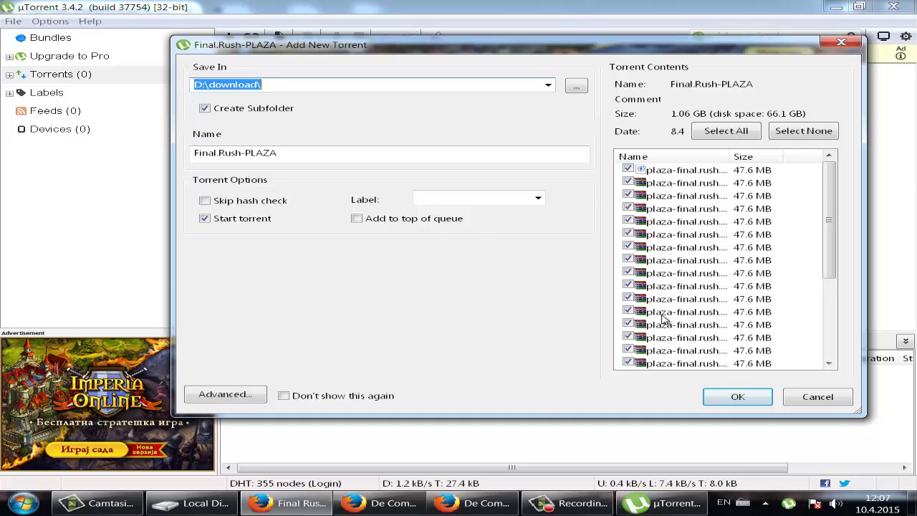
click(818, 397)
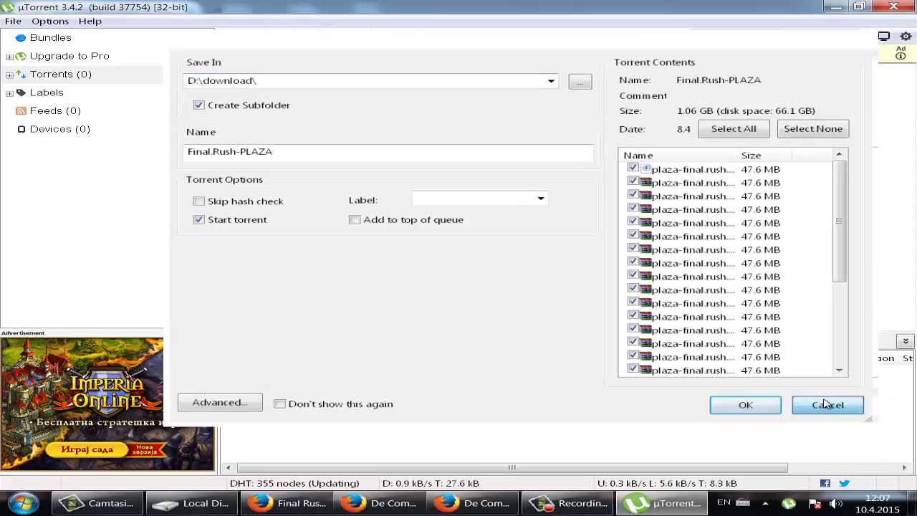
click(896, 7)
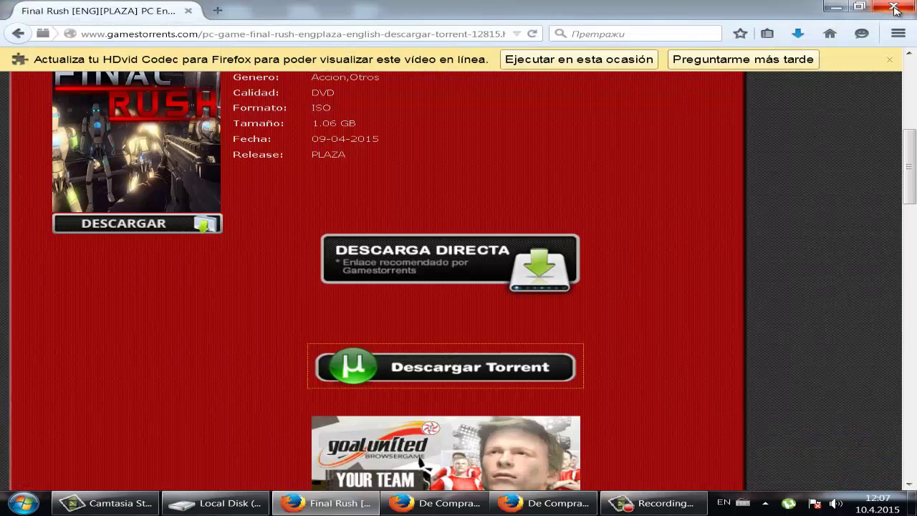
Close all open Firefox windows, including the Final Rush torrent page.
right_click(547, 504)
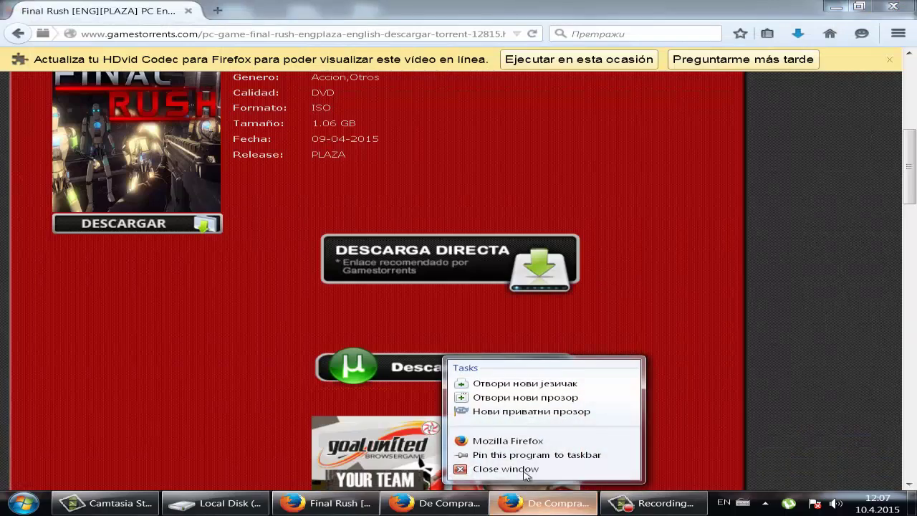
click(523, 471)
right_click(459, 503)
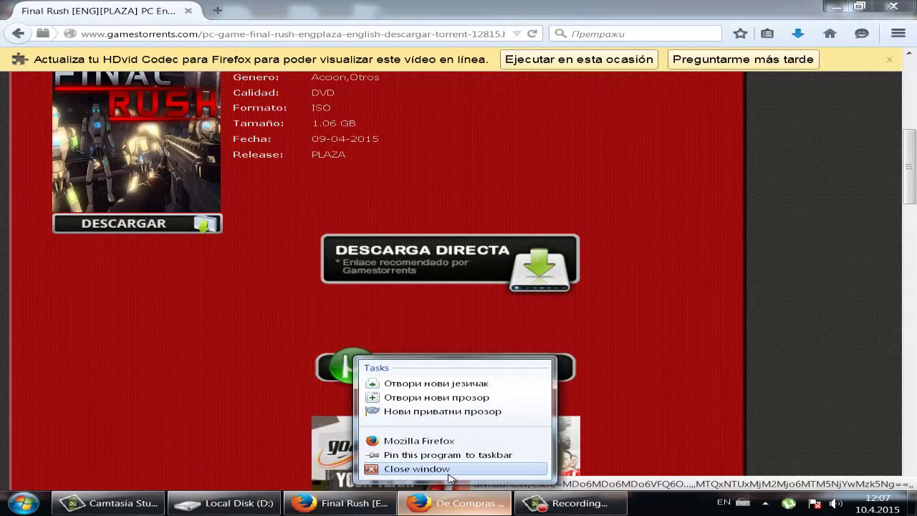
click(448, 467)
mouse_move(345, 509)
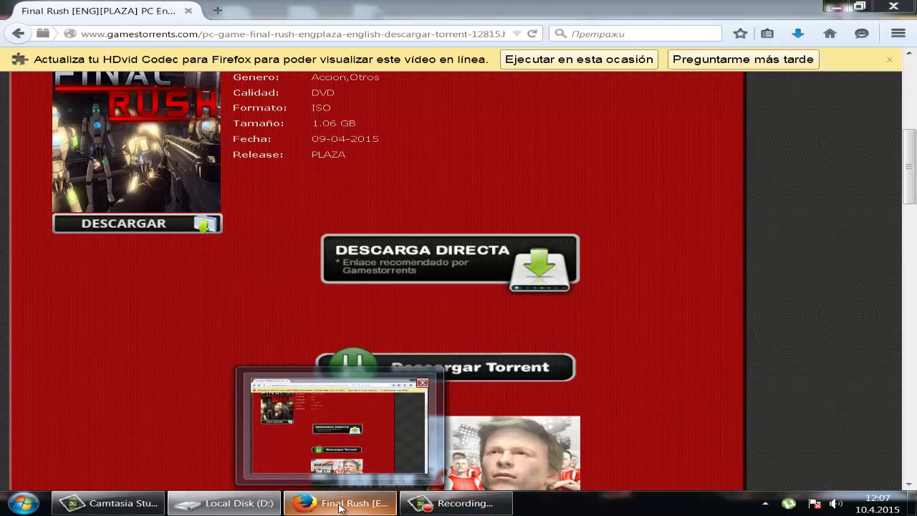
right_click(340, 505)
click(320, 469)
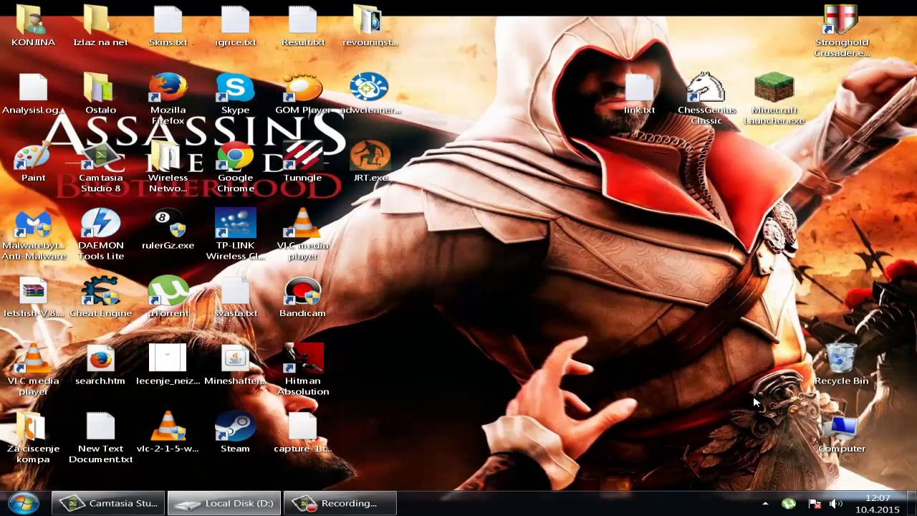
Empty the Recycle Bin and confirm the permanent deletion of its contents.
right_click(847, 375)
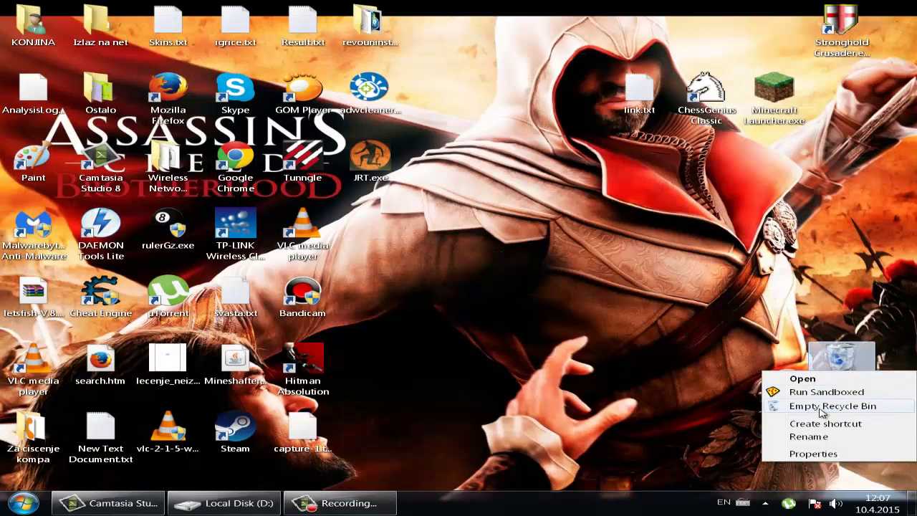
click(823, 408)
click(522, 299)
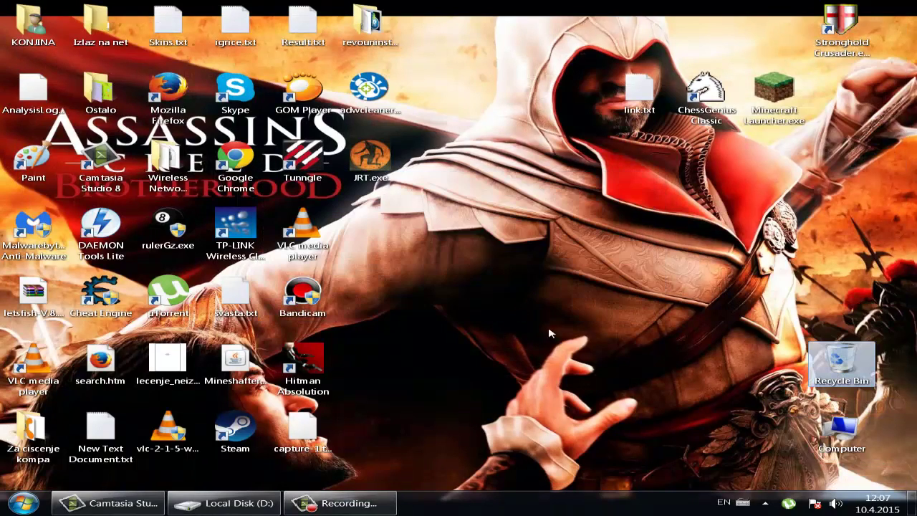
Open the Final.Rush-PLAZA folder inside the download folder on Local Disk (D:).
double_click(846, 430)
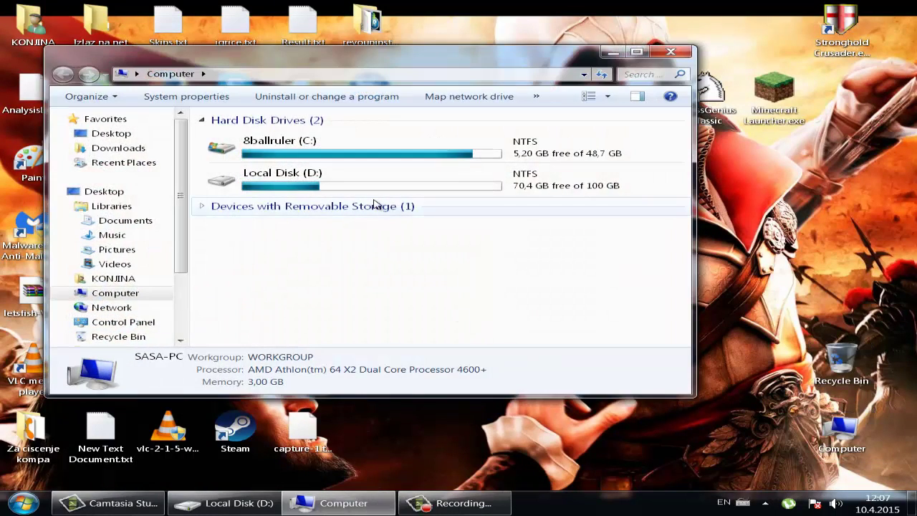
click(671, 52)
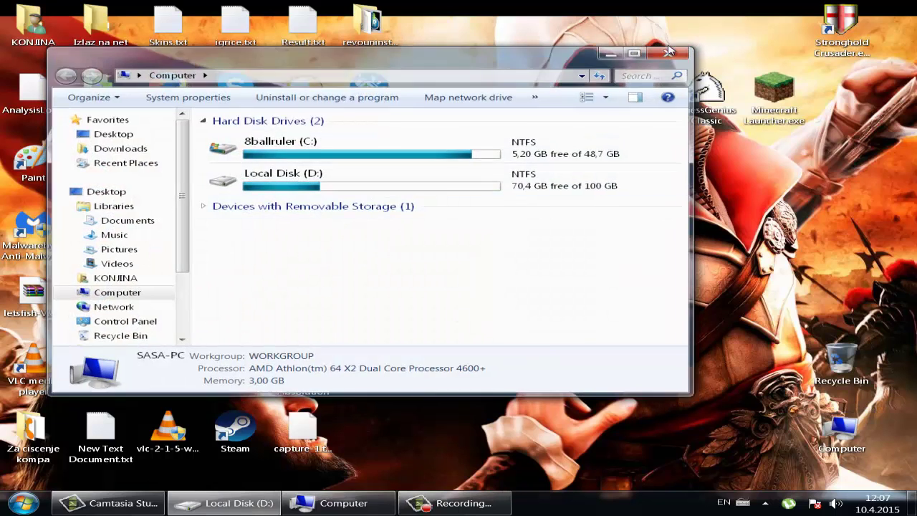
click(257, 509)
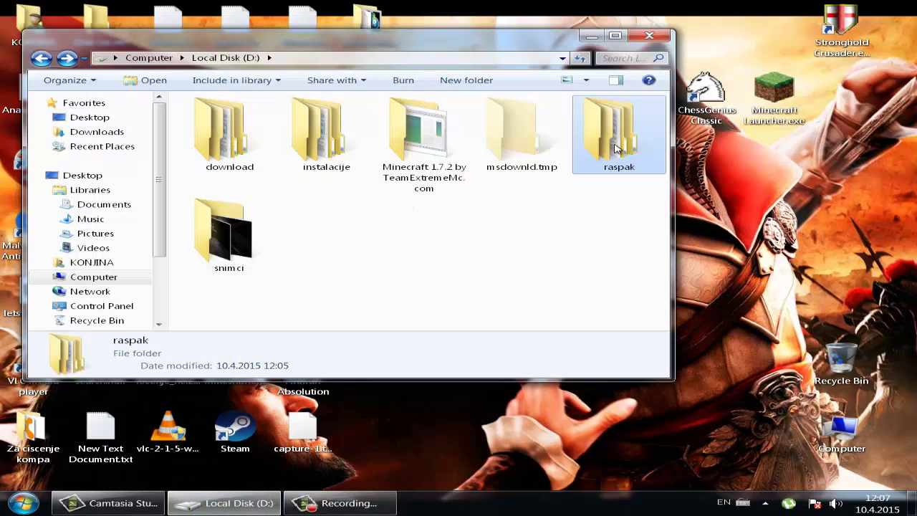
mouse_move(616, 145)
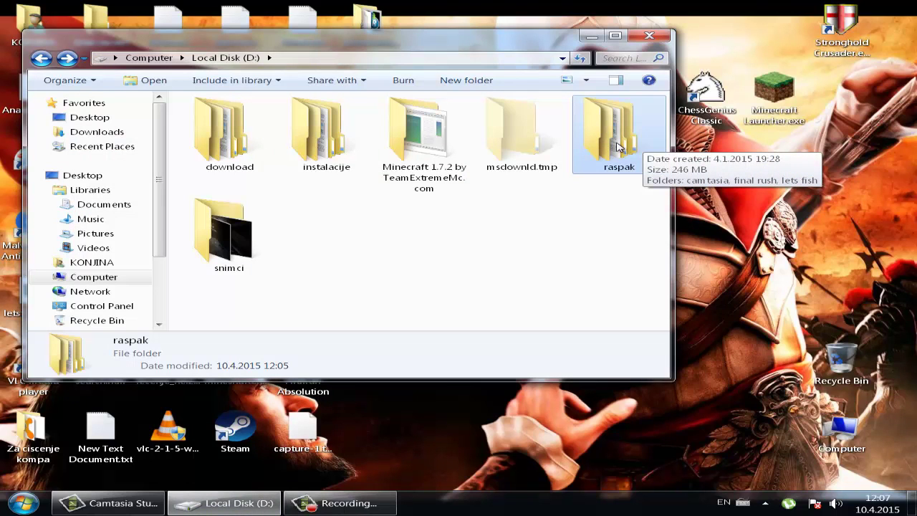
double_click(231, 151)
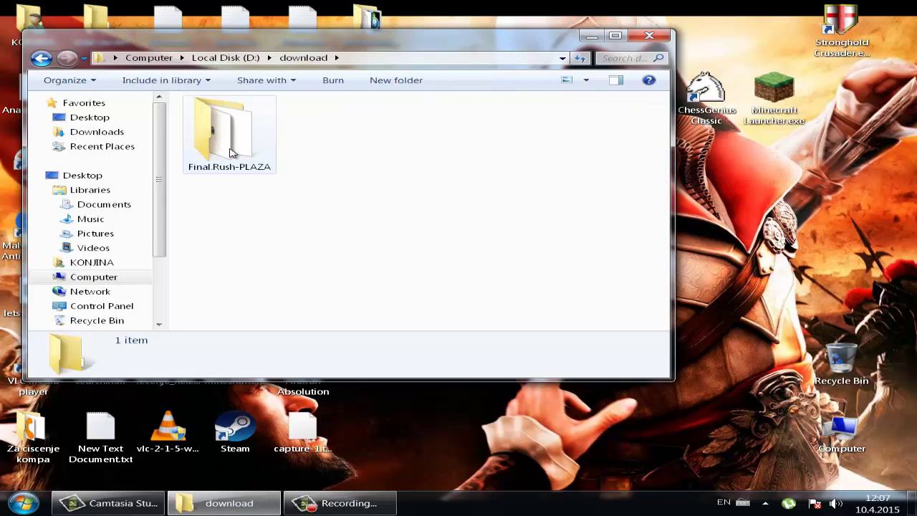
double_click(229, 136)
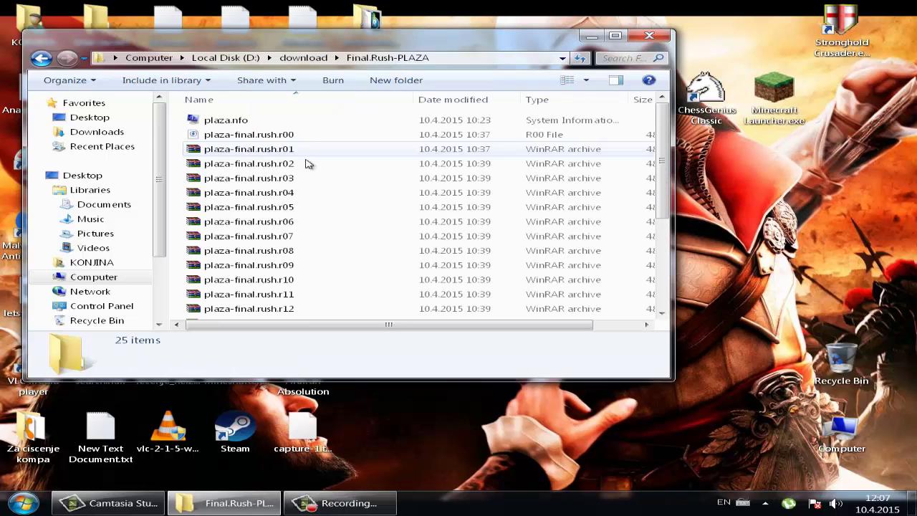
Extract the multi-part archive starting from plaza-final.rush.r01 into the folder D:\raspak\final rush.
mouse_move(216, 154)
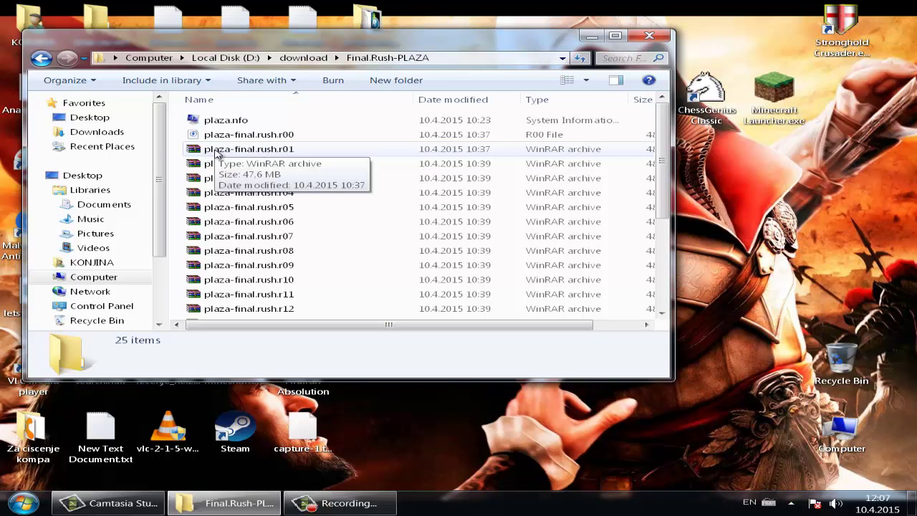
right_click(249, 152)
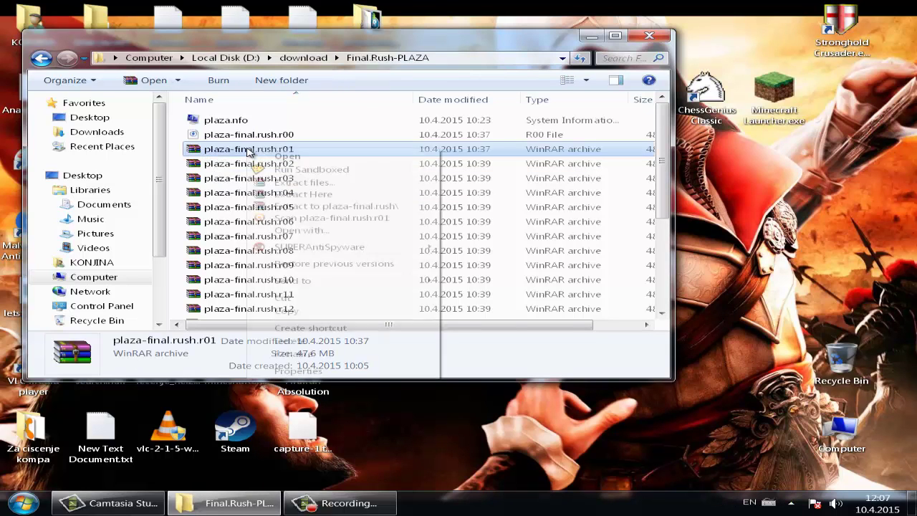
click(315, 184)
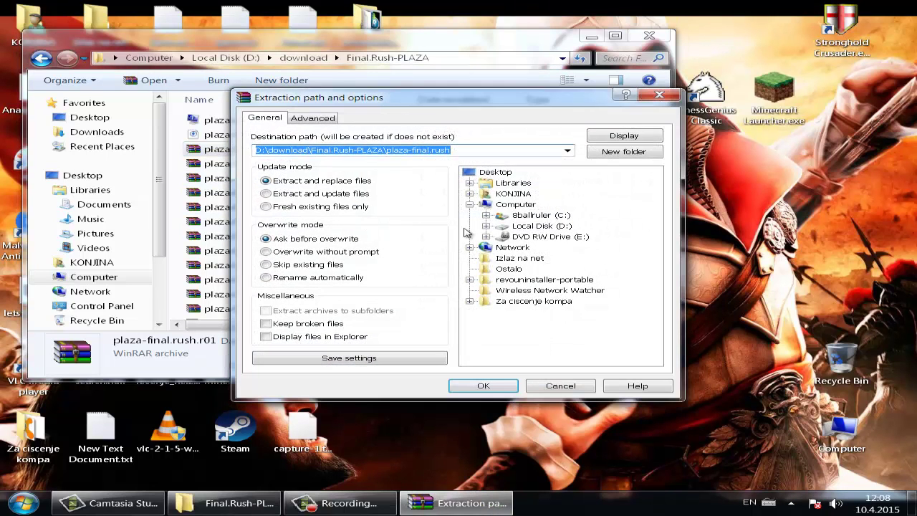
click(486, 226)
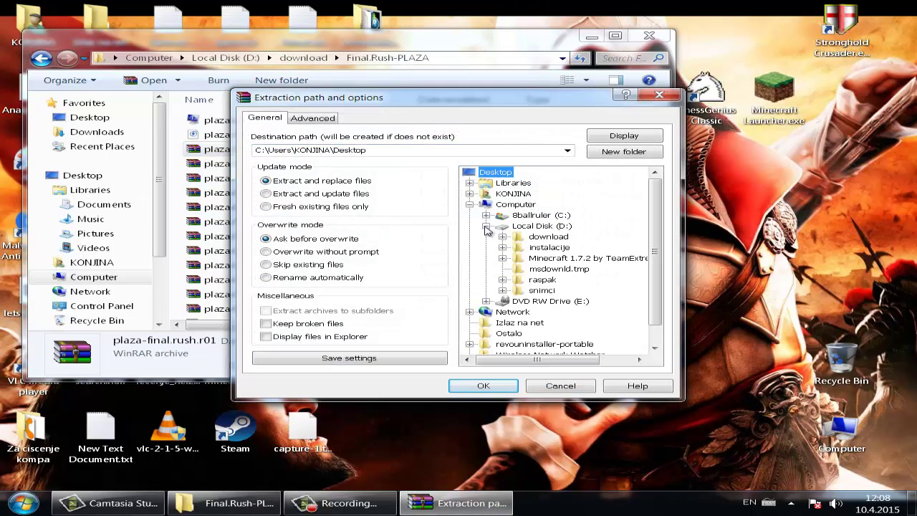
click(503, 280)
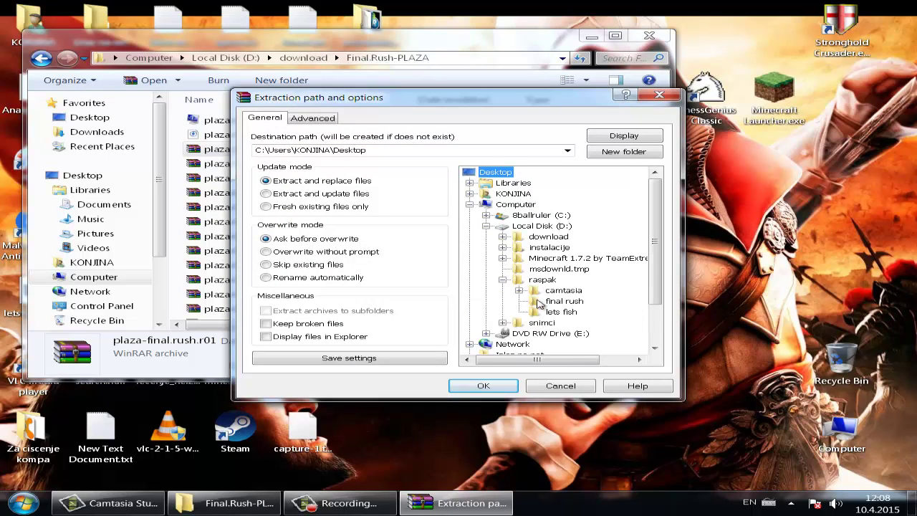
click(564, 301)
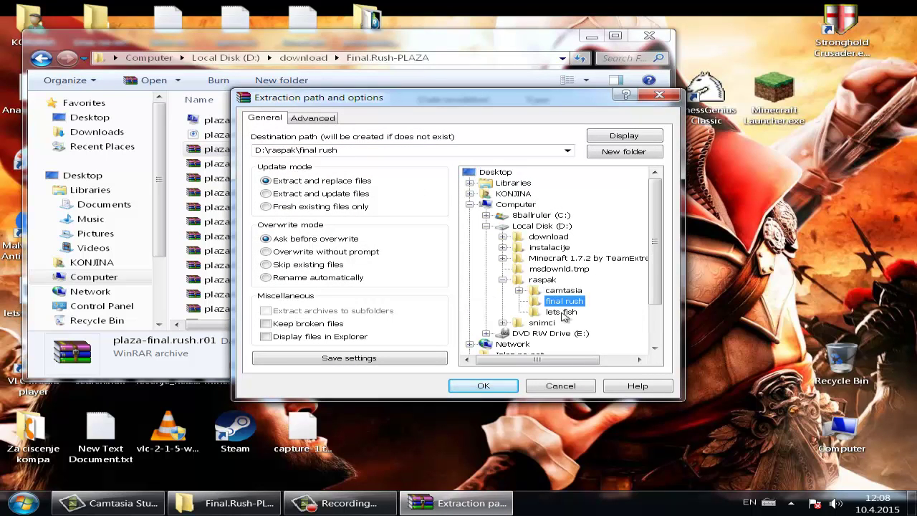
click(484, 387)
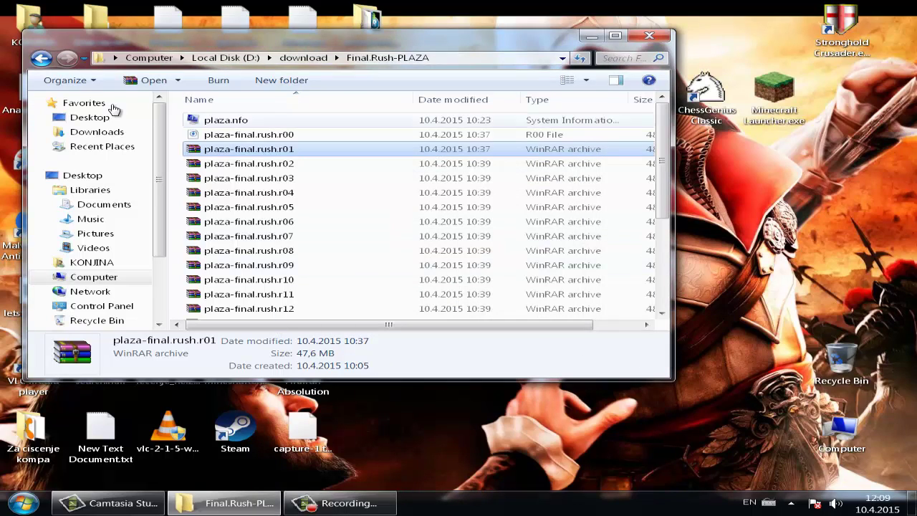
Extract plaza-finalrush.iso directly into its own folder, D:\raspak\final rush.
click(42, 59)
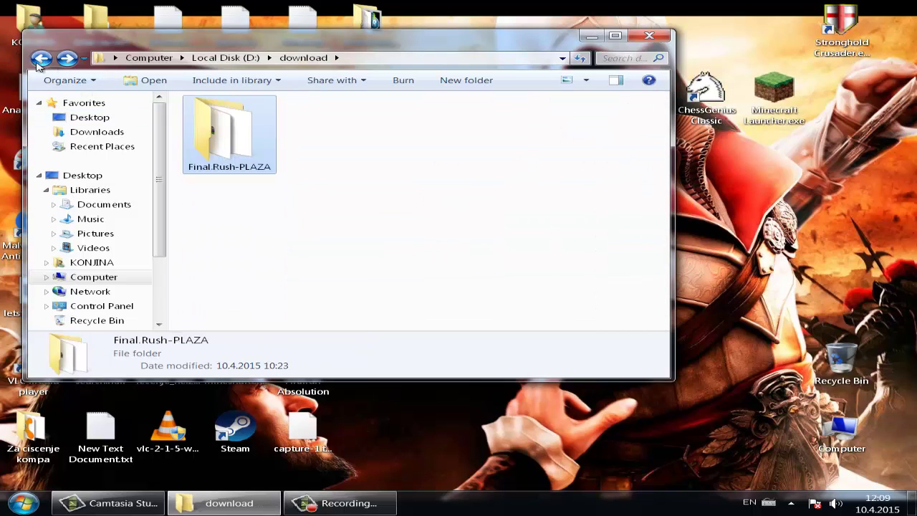
click(50, 63)
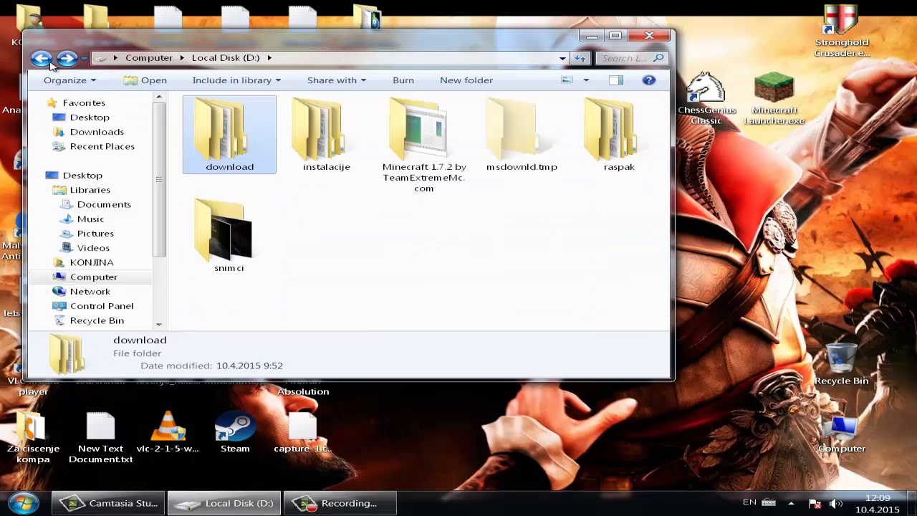
double_click(629, 159)
double_click(328, 152)
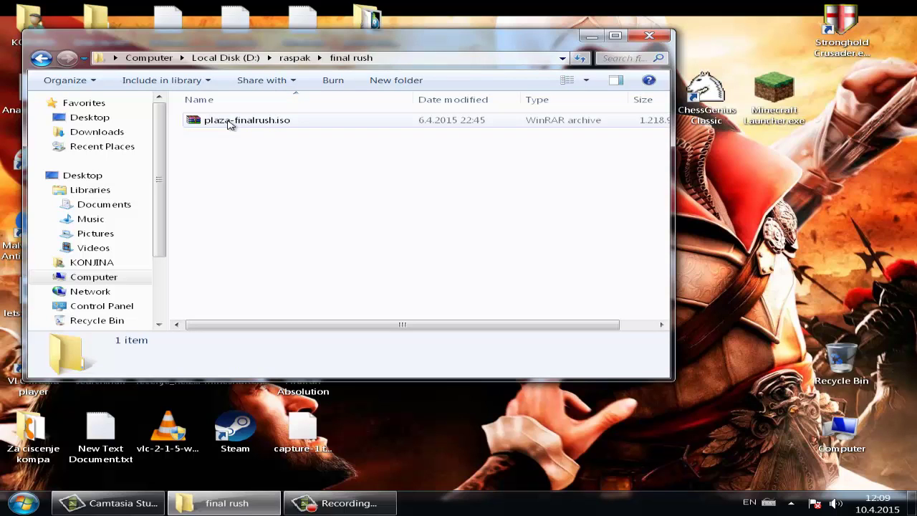
right_click(229, 123)
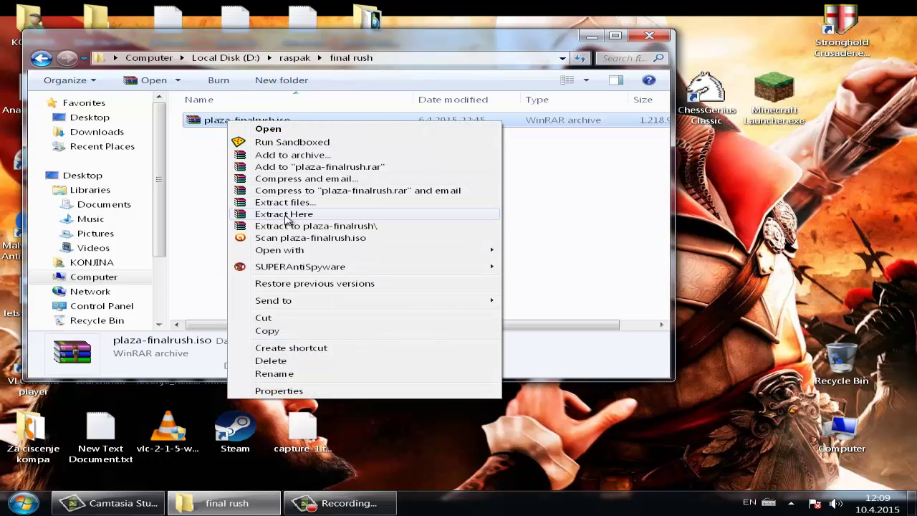
click(290, 214)
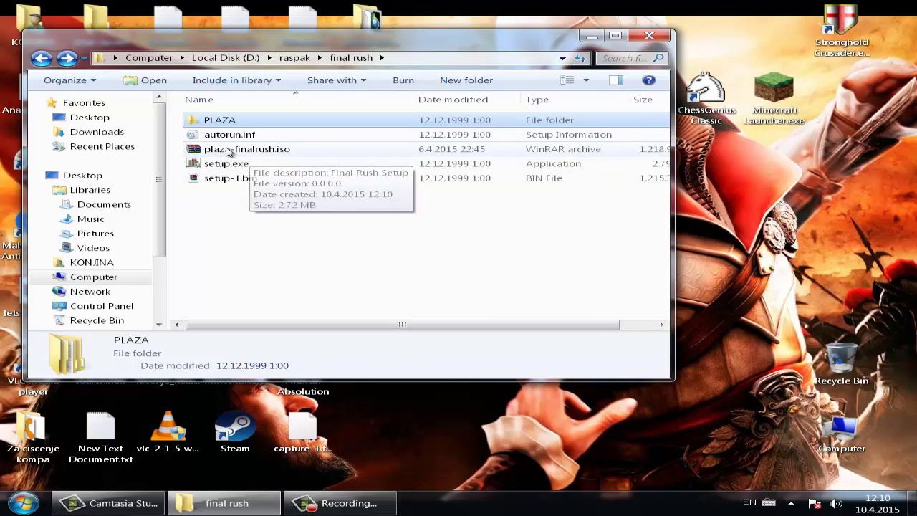
Delete plaza-finalrush.iso from the final rush folder, moving it to the Recycle Bin.
right_click(218, 151)
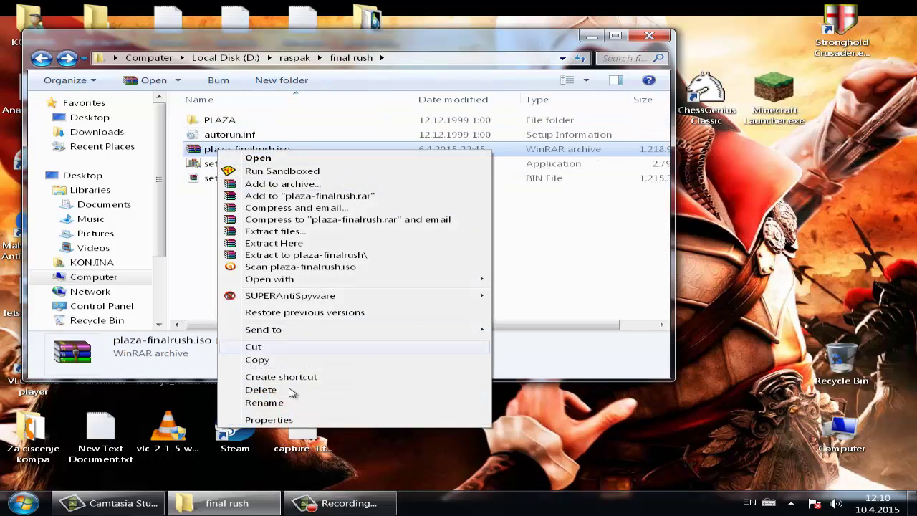
click(285, 392)
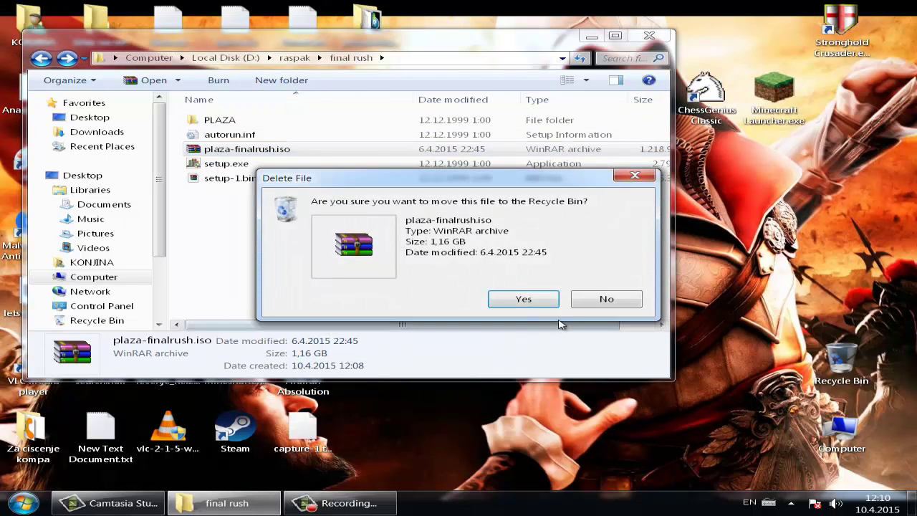
click(526, 301)
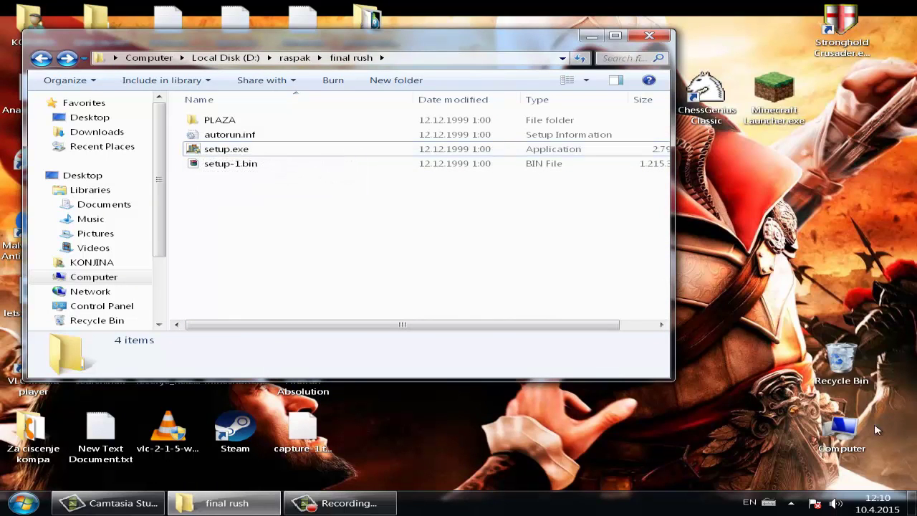
Open the instalacije folder on Local Disk (D:) in a new window.
double_click(843, 430)
click(301, 206)
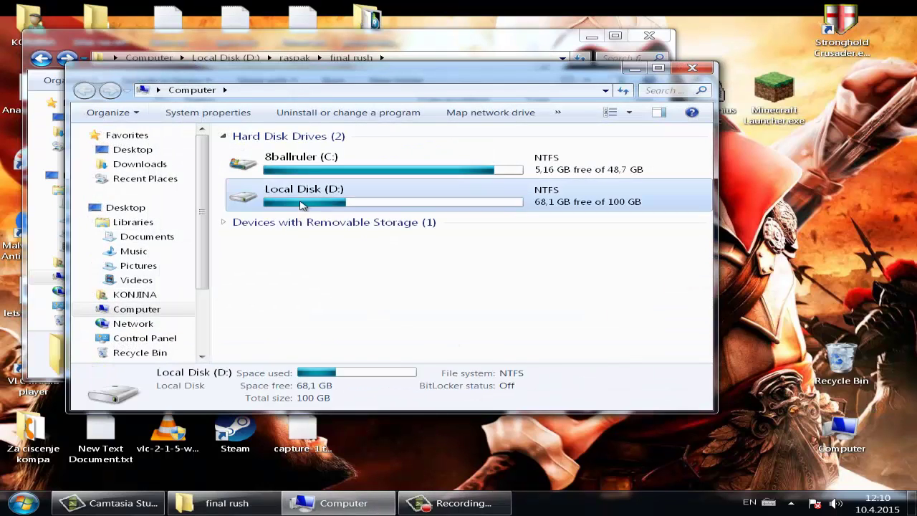
double_click(301, 205)
double_click(362, 184)
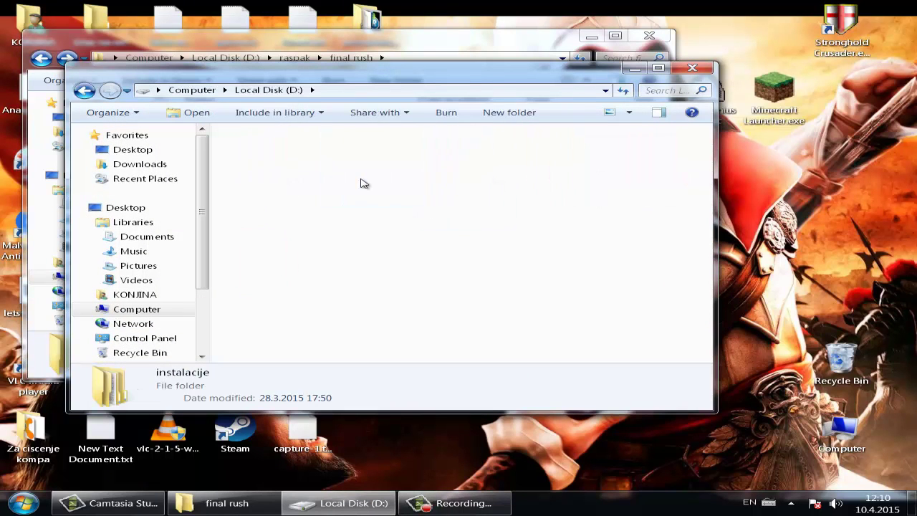
Create a folder named final rush in D:\instalacije and close that window.
right_click(385, 264)
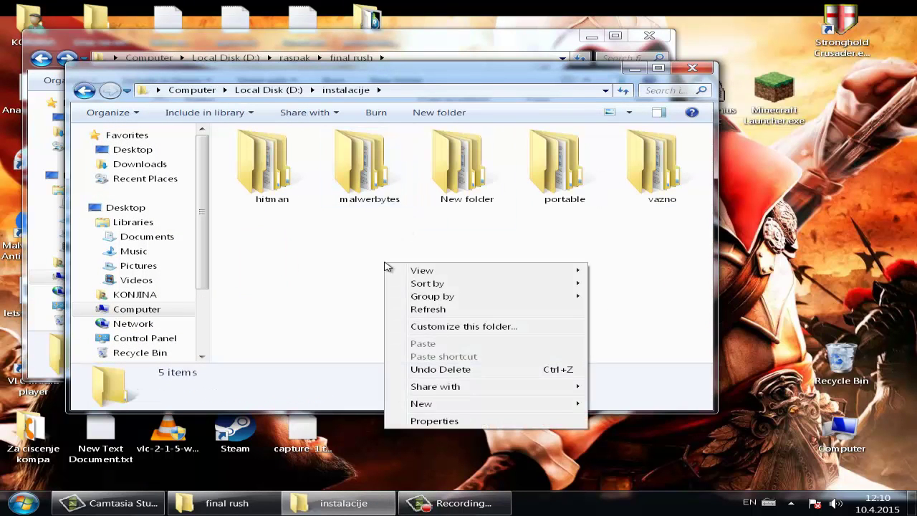
mouse_move(438, 410)
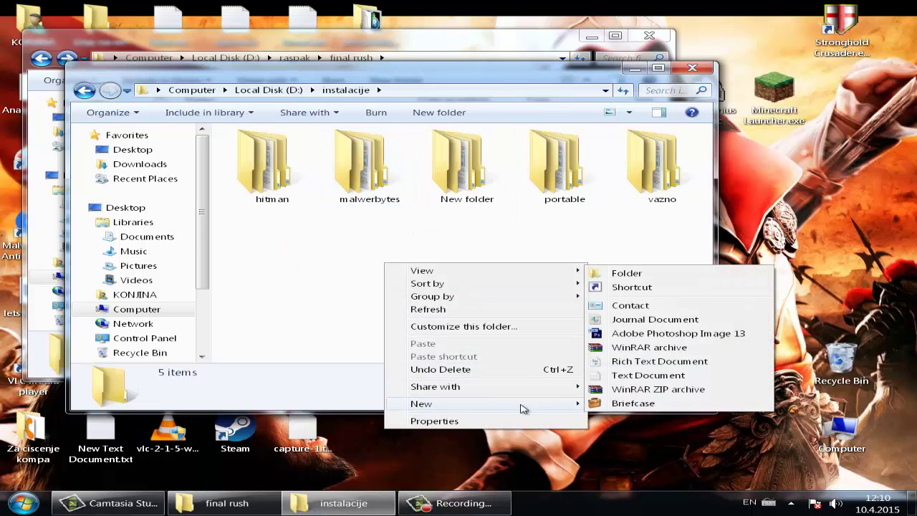
click(634, 273)
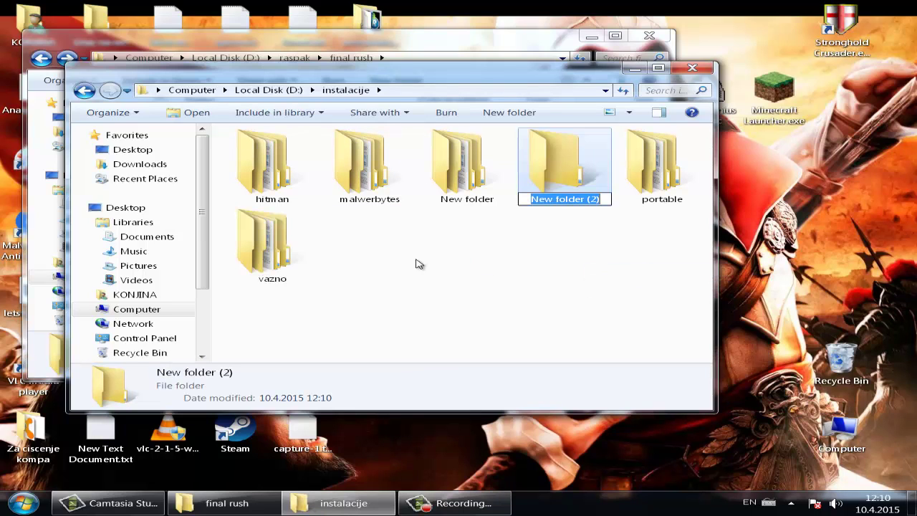
key(BackSpace)
text(fina)
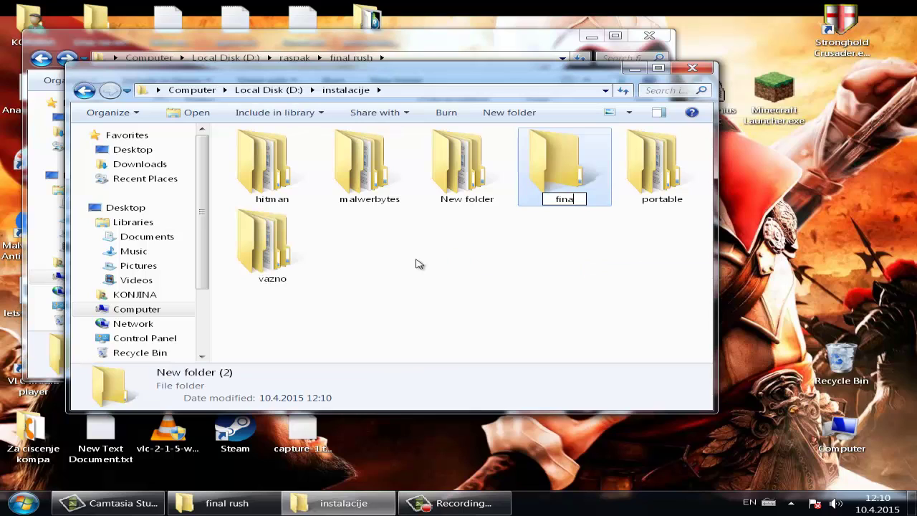
text(l rush)
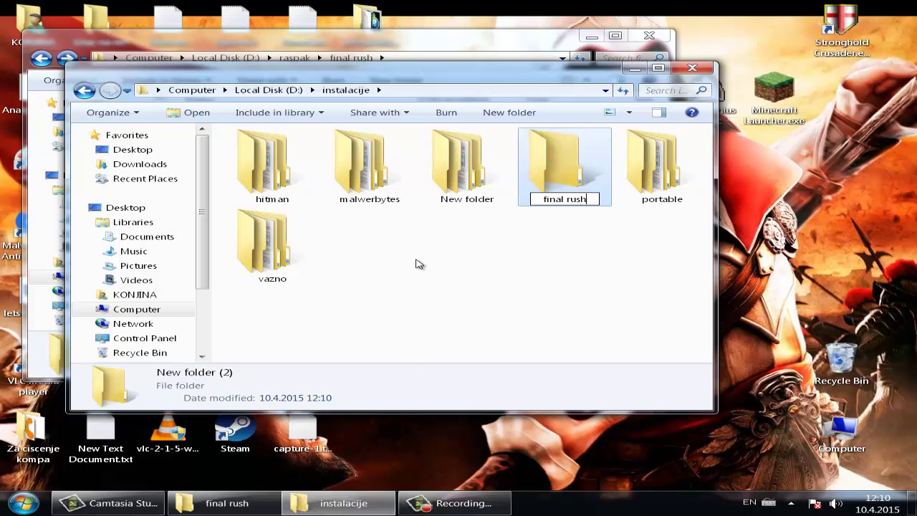
click(419, 264)
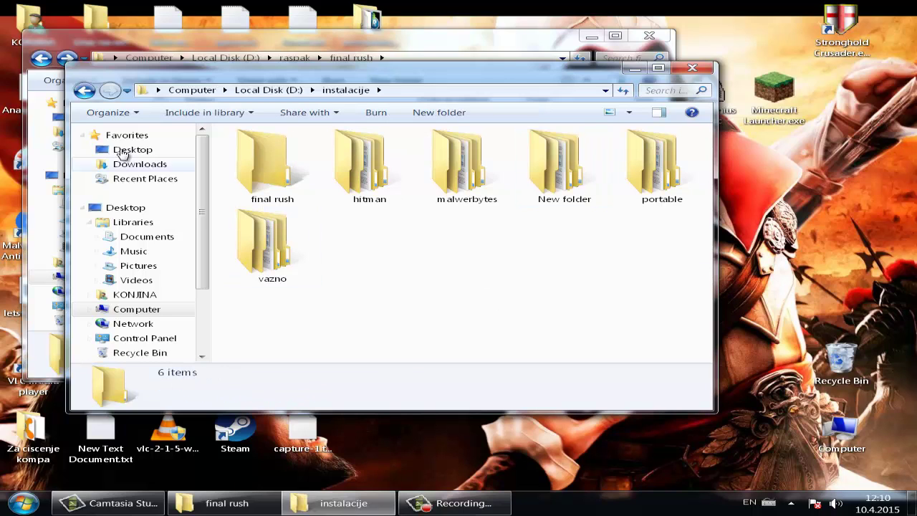
click(692, 68)
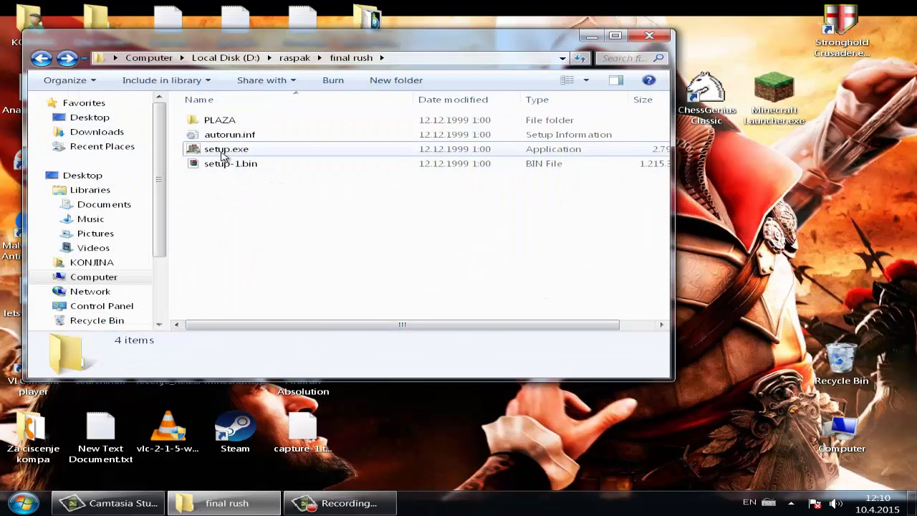
Run setup.exe from the extracted final rush folder and set the install directory to D:\instalacije\final rush\Final Rush.
click(224, 151)
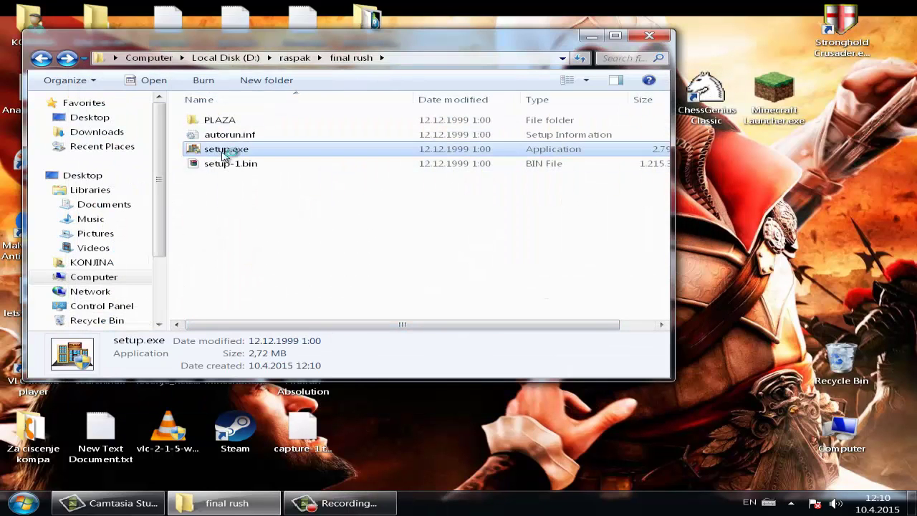
double_click(224, 156)
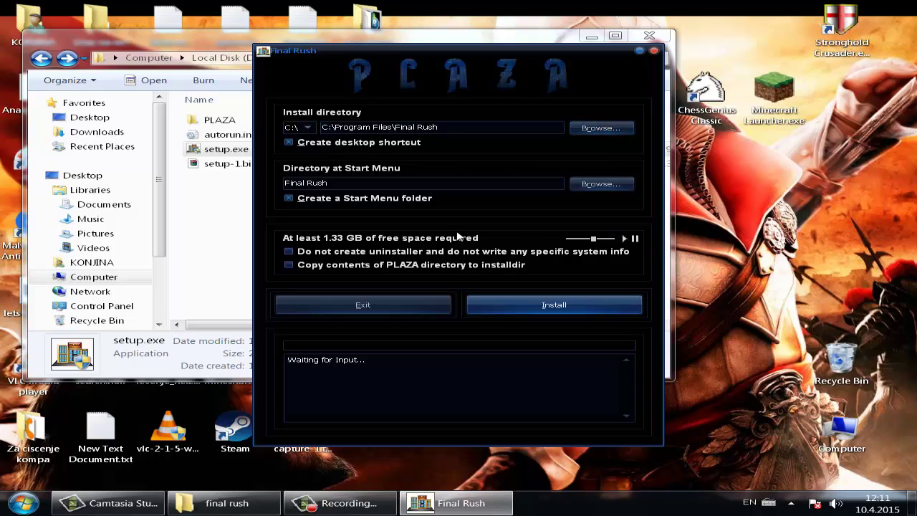
click(602, 128)
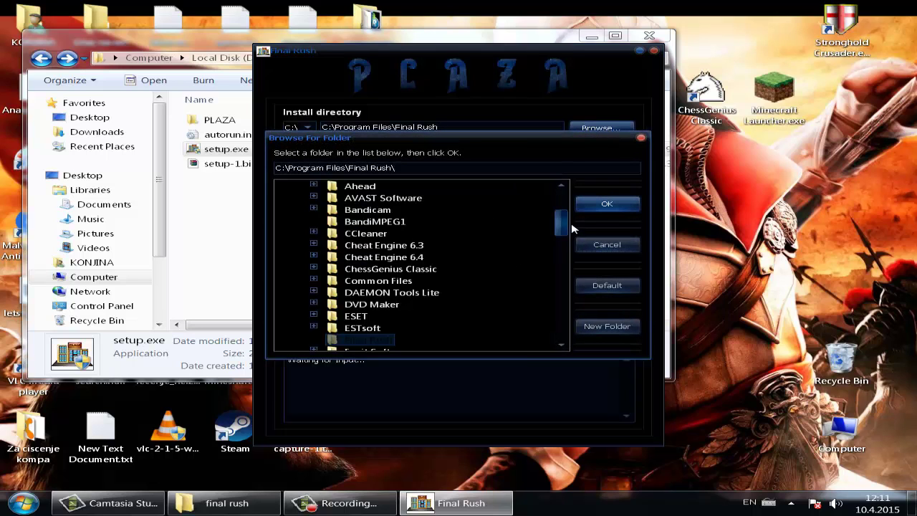
drag(564, 227, 559, 331)
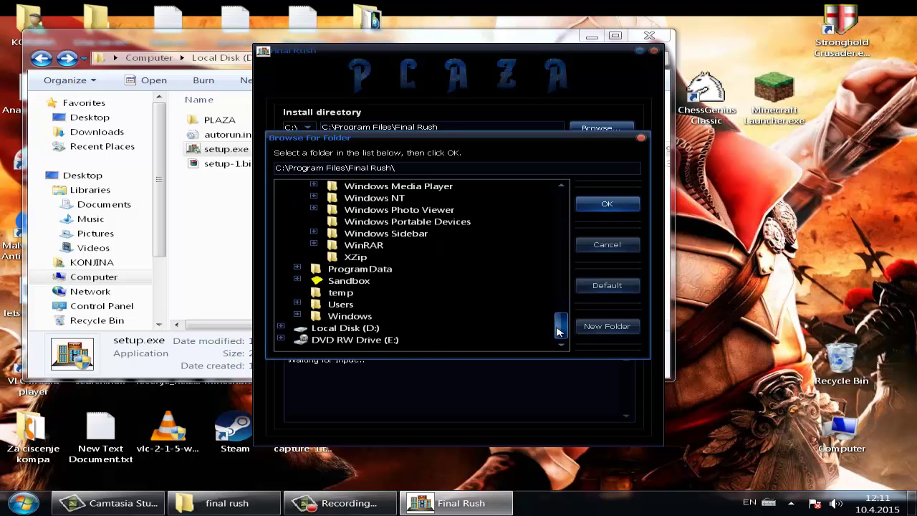
click(281, 327)
click(354, 292)
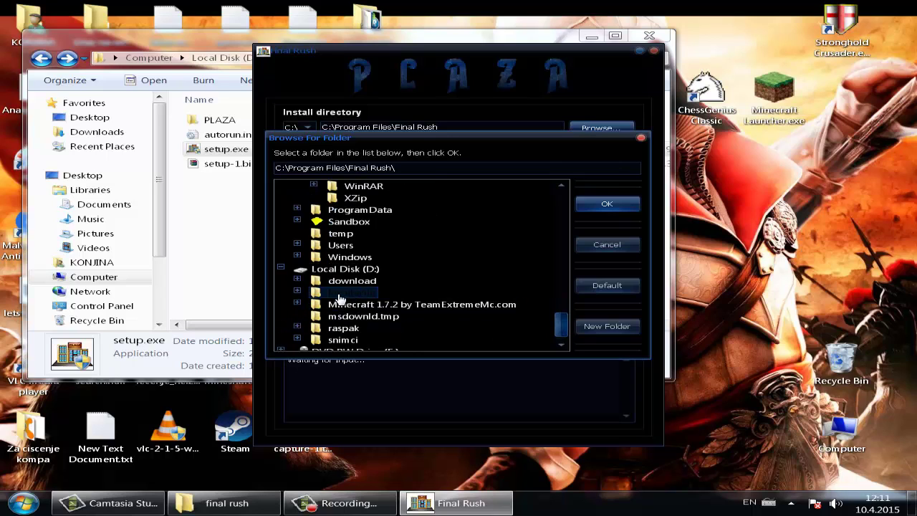
double_click(341, 294)
click(384, 305)
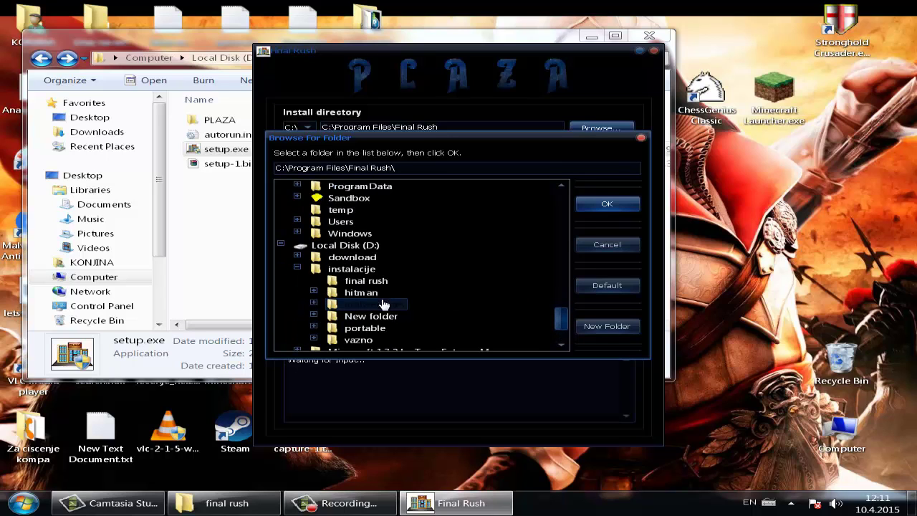
click(362, 283)
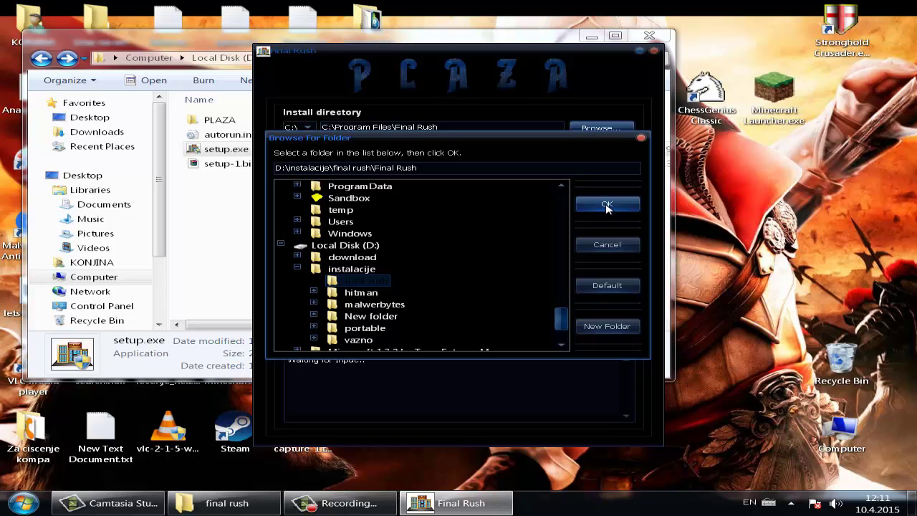
click(607, 206)
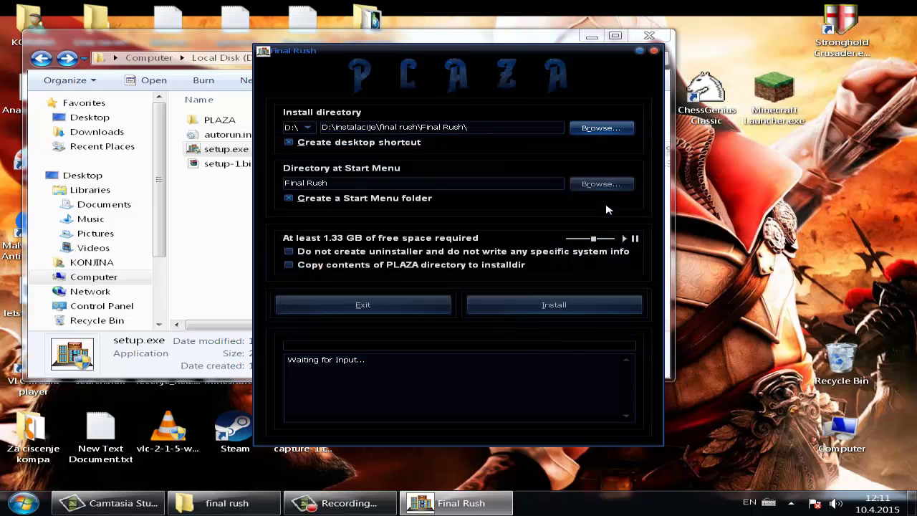
Turn off creation of a Start Menu folder, install the game and finish the installer.
click(289, 201)
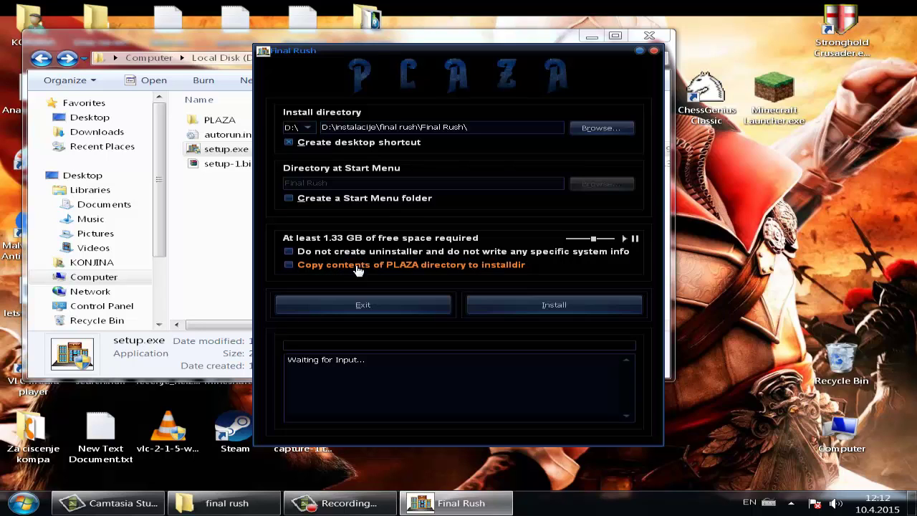
click(555, 306)
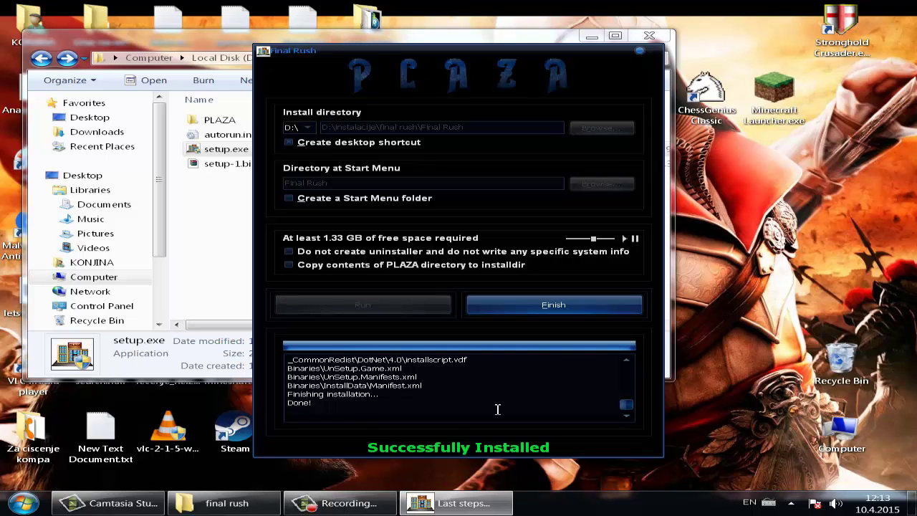
click(548, 307)
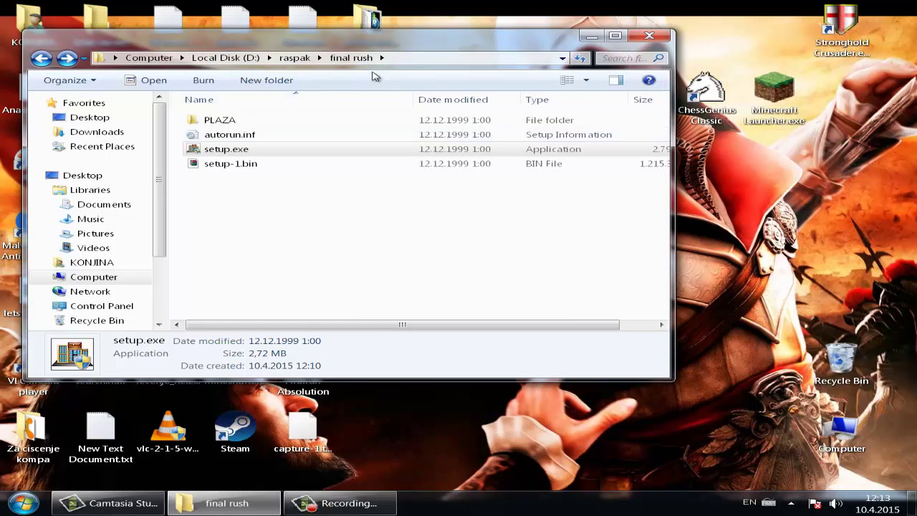
Open the installed game's Win32 folder from the Final Rush desktop shortcut's properties, look through its files and minimize it.
mouse_move(357, 39)
mouse_down()
mouse_move(410, 91)
mouse_move(549, 365)
mouse_move(553, 328)
mouse_move(527, 297)
mouse_up()
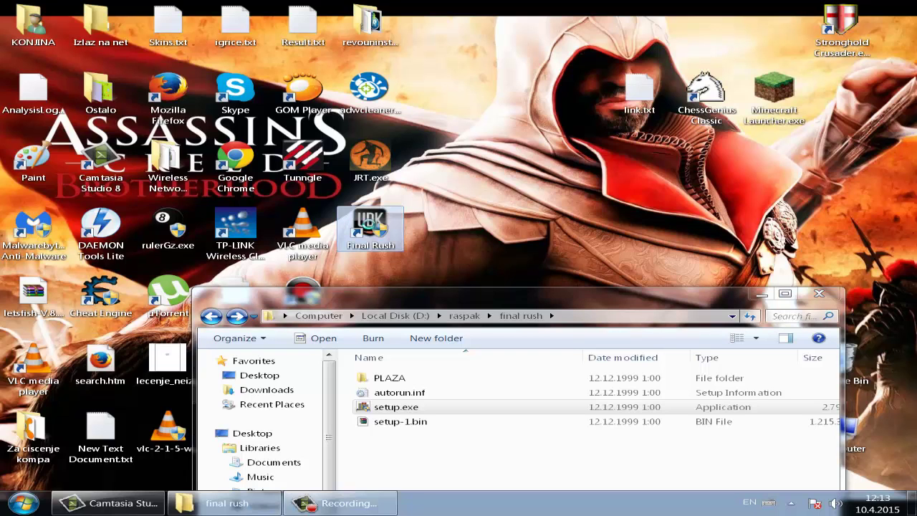
right_click(370, 227)
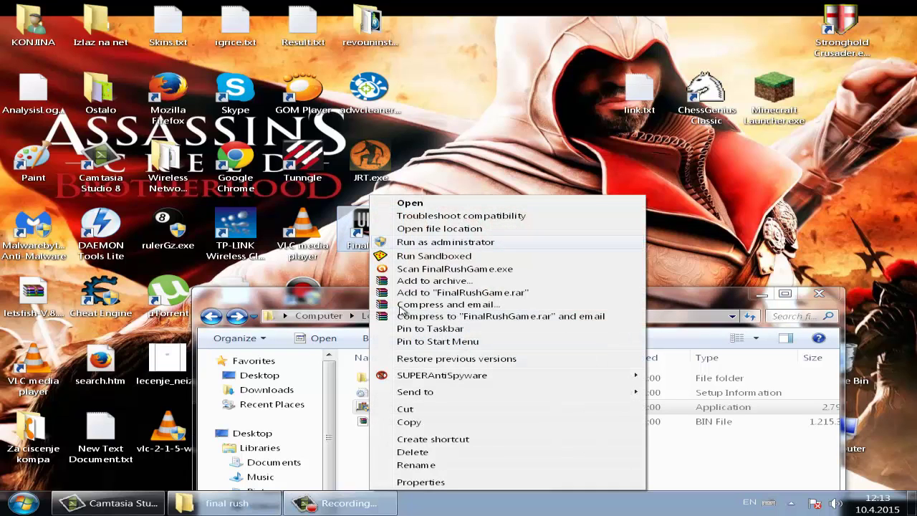
click(420, 482)
click(452, 380)
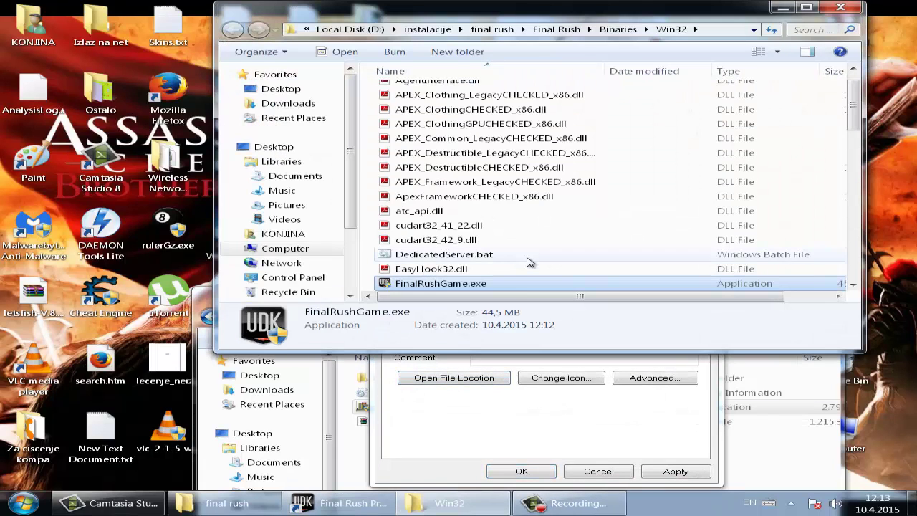
scroll(528, 262, up, 1)
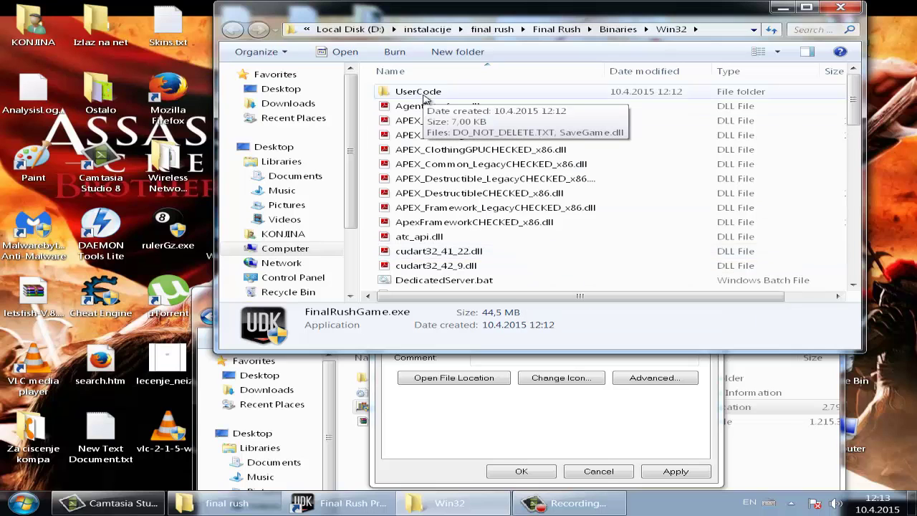
scroll(405, 99, down, 2)
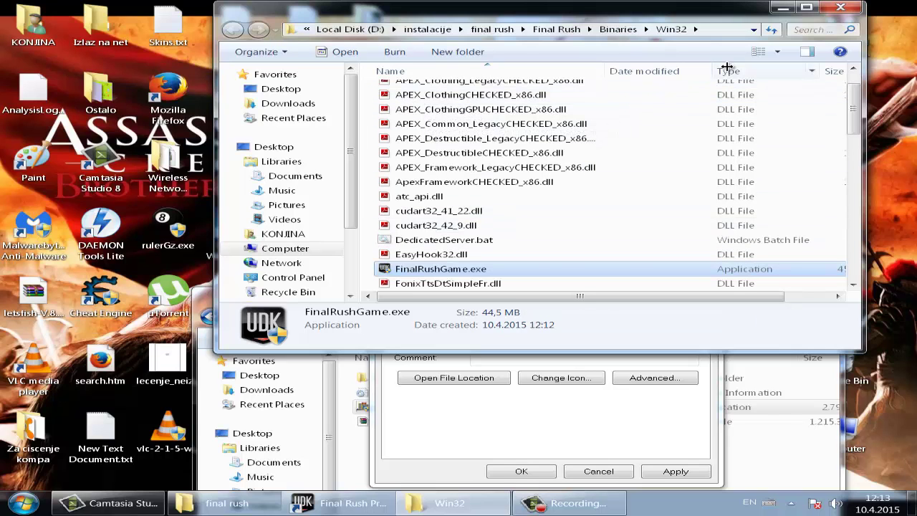
click(783, 7)
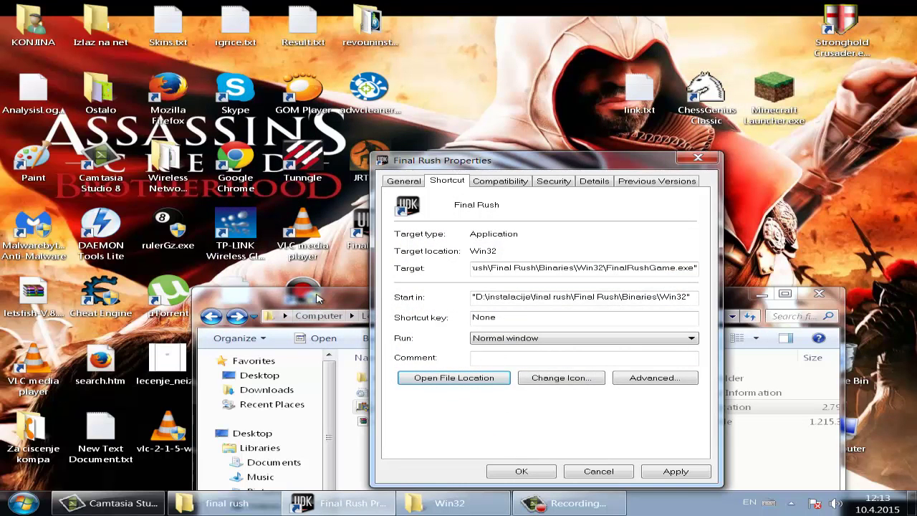
Copy codex.ini, steam_api.cdx and steam_api.dll from PLAZA\Binaries\Win32 in the extracted final rush folder.
click(348, 326)
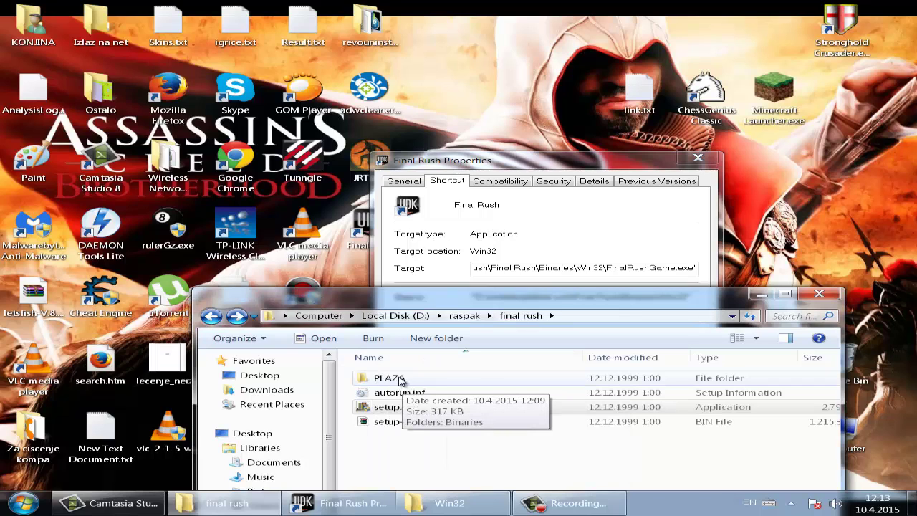
click(390, 384)
double_click(390, 380)
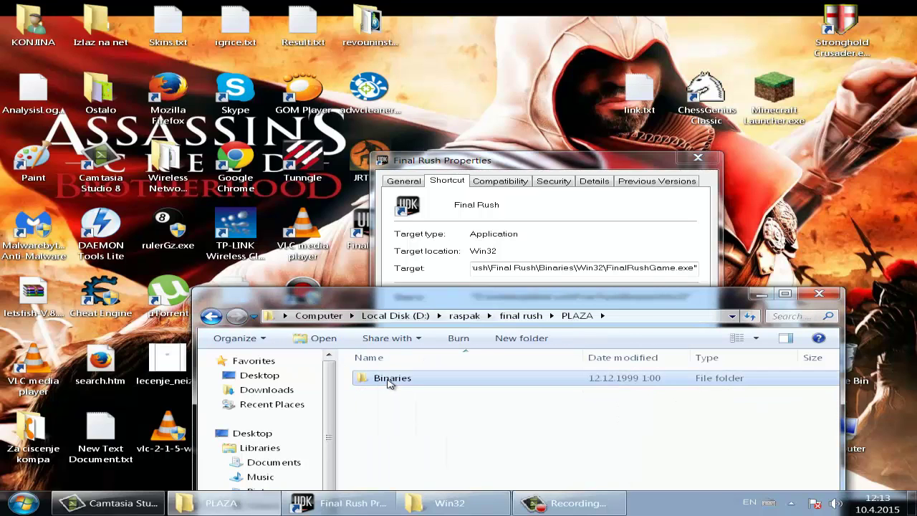
double_click(390, 380)
double_click(389, 380)
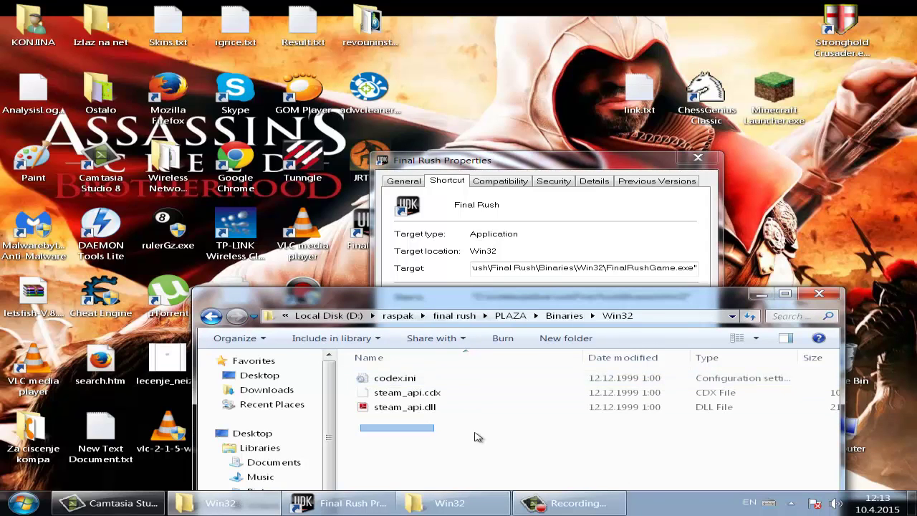
drag(481, 433, 364, 369)
right_click(433, 378)
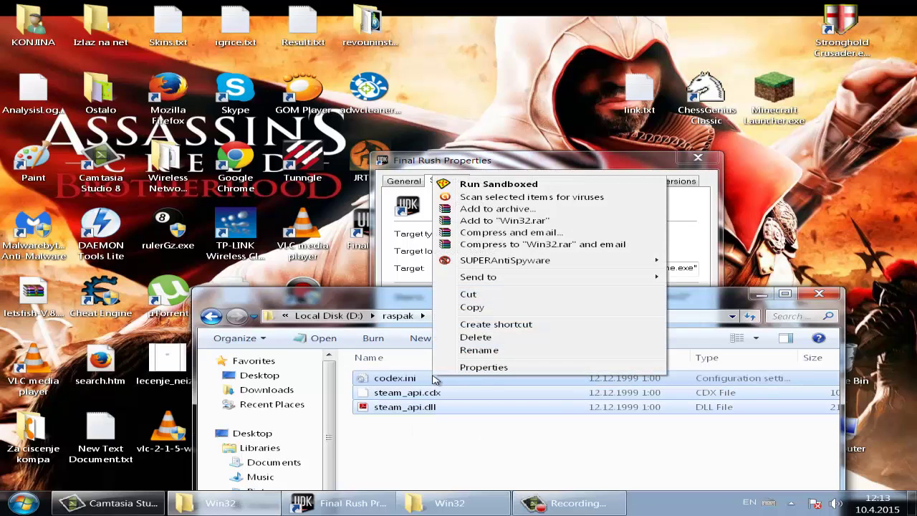
click(484, 309)
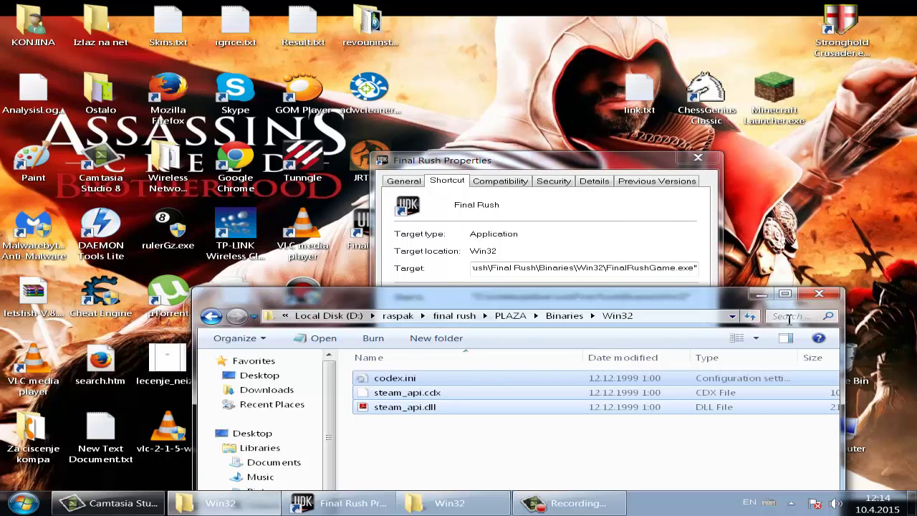
Paste the copied files into the installed game's Binaries\Win32 folder, replacing the existing steam_api.dll.
click(762, 294)
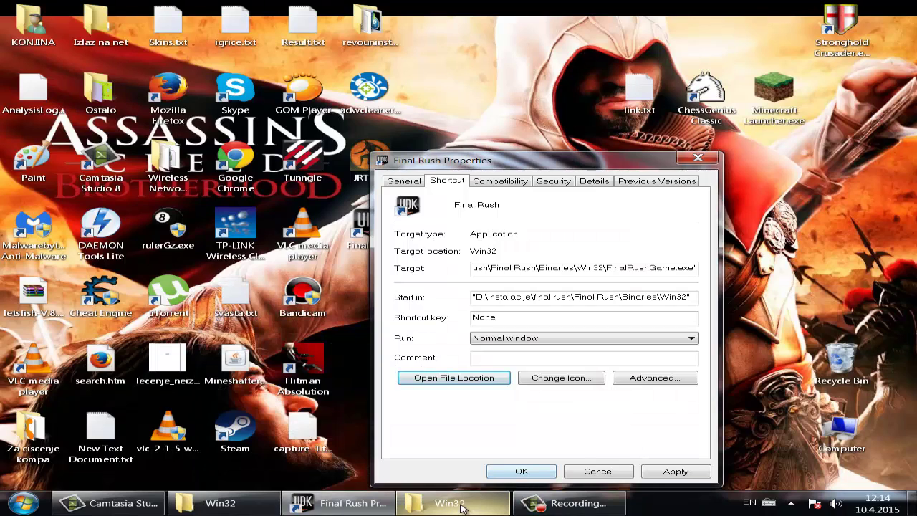
mouse_move(462, 507)
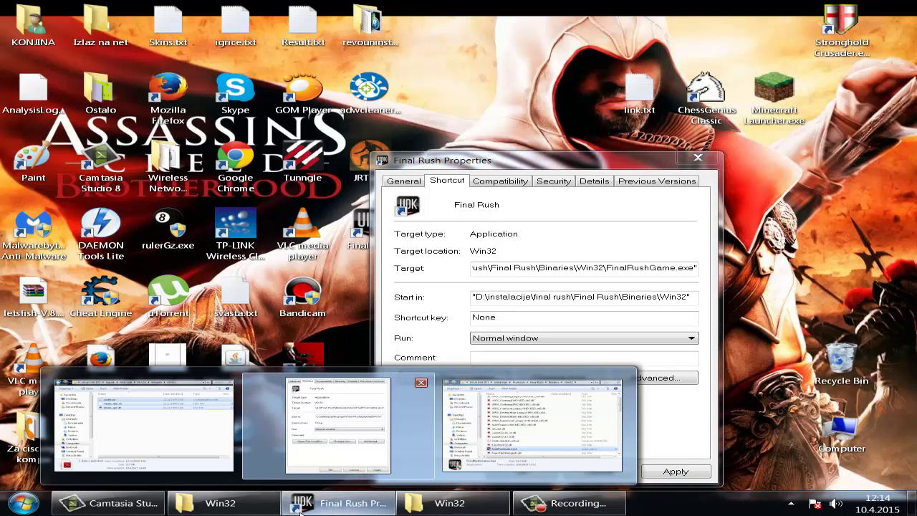
click(225, 510)
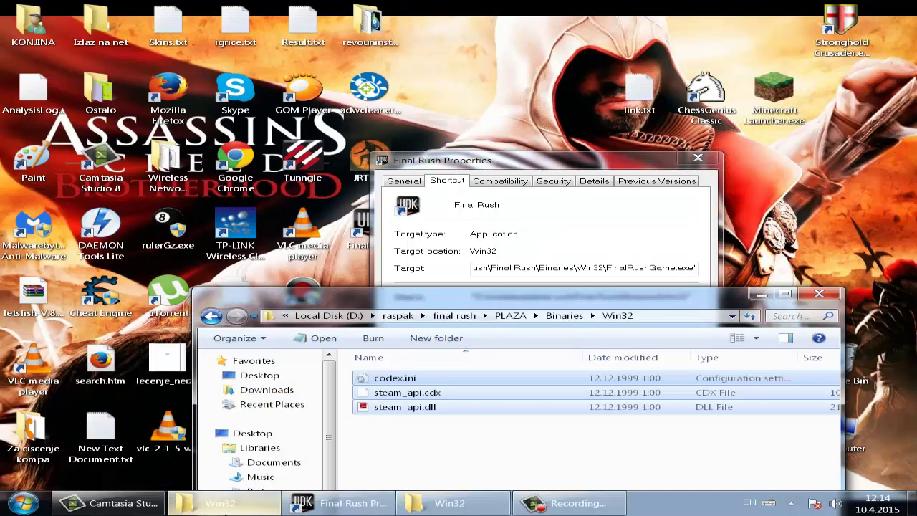
click(482, 508)
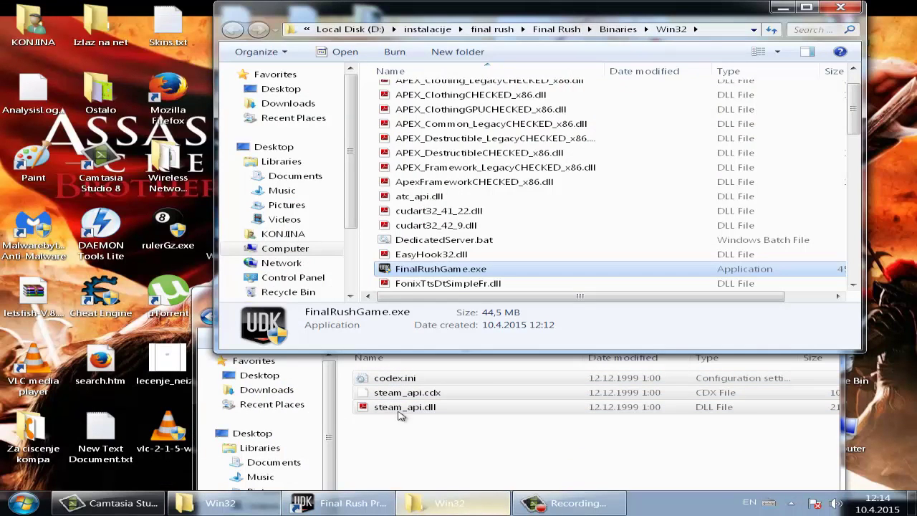
scroll(372, 136, up, 1)
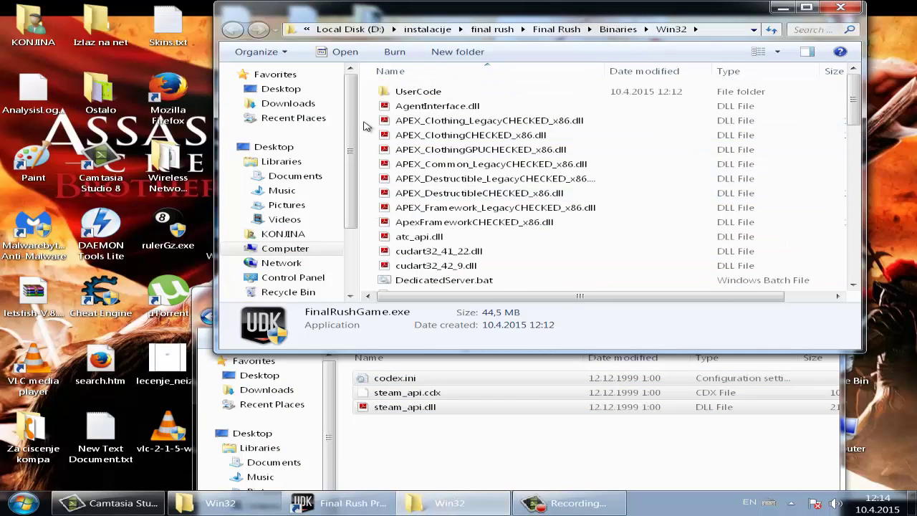
right_click(365, 126)
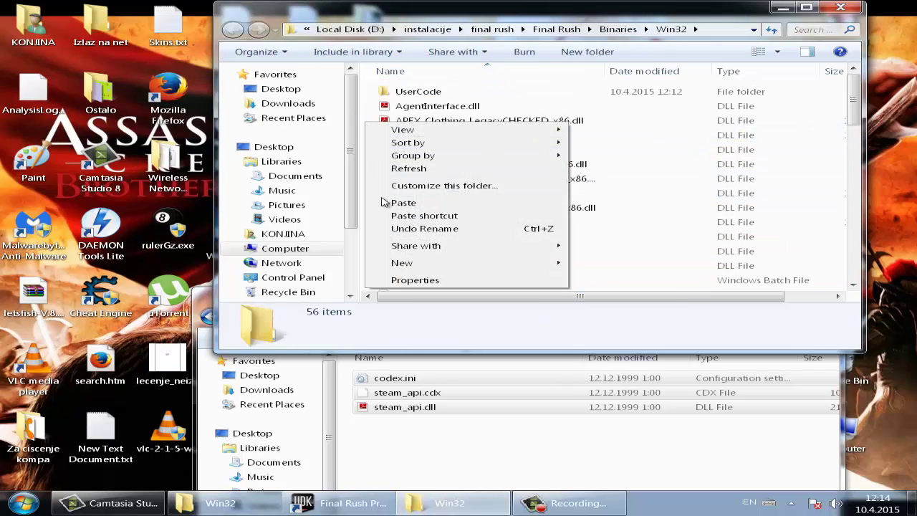
click(402, 205)
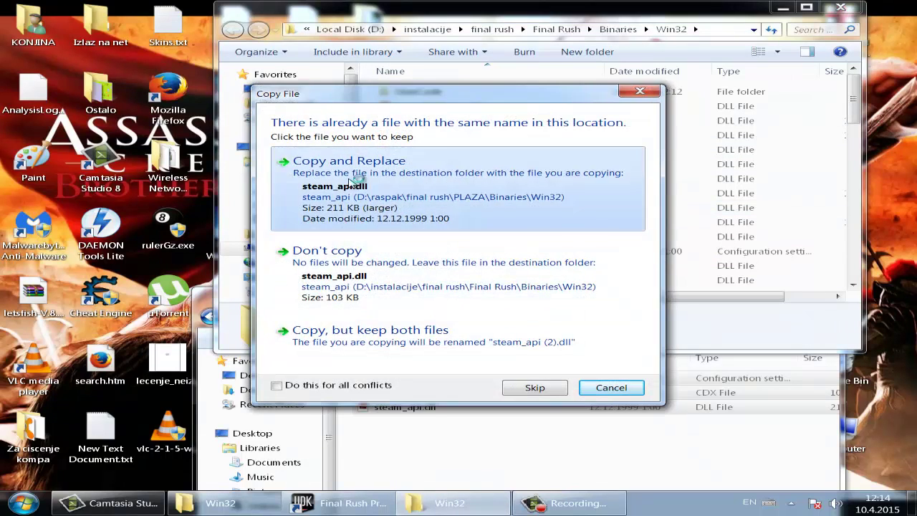
click(351, 179)
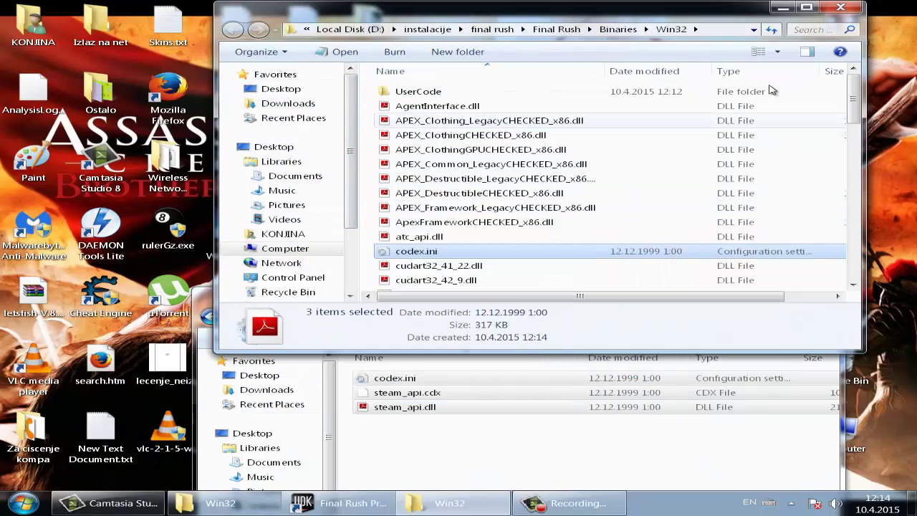
Close both Win32 folder windows and the Final Rush shortcut's properties.
click(841, 8)
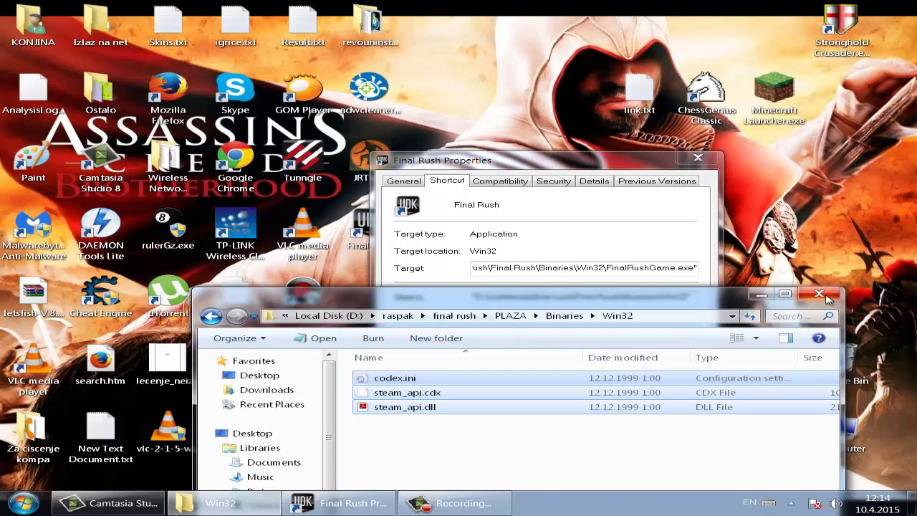
click(821, 295)
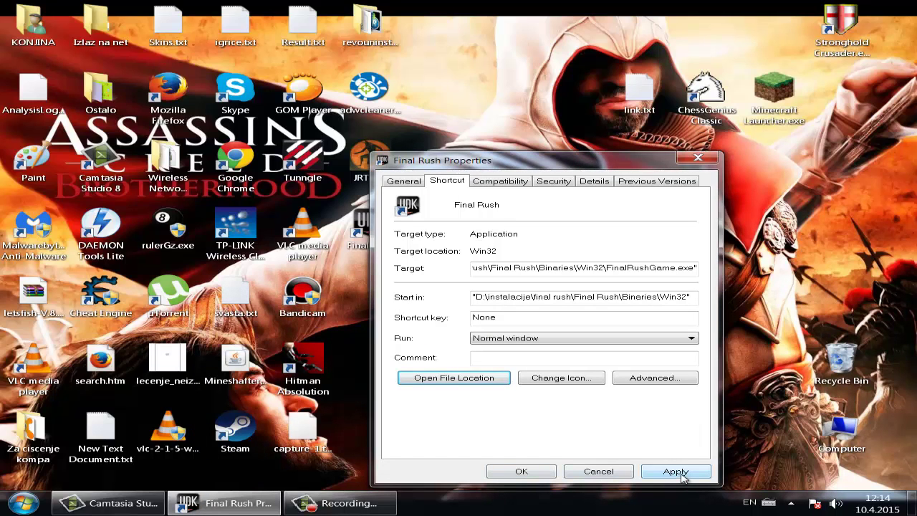
click(521, 473)
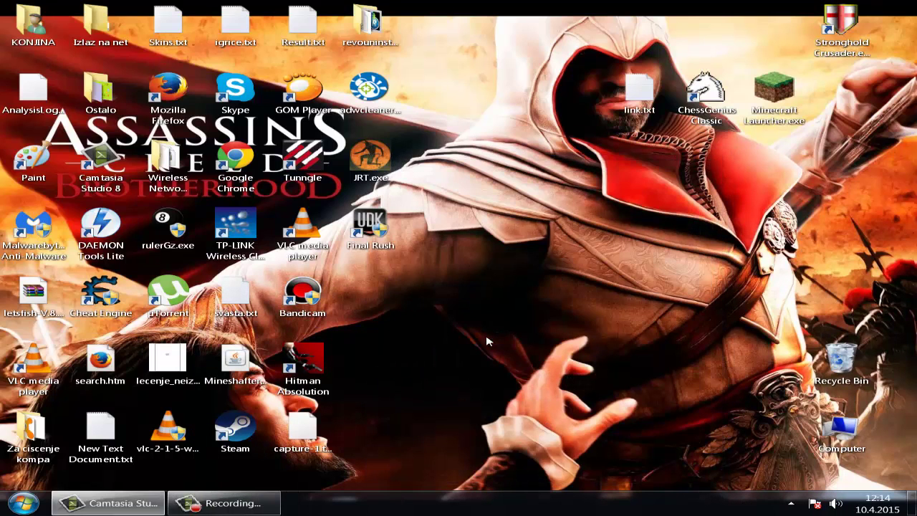
Launch Final Rush from the desktop, allow it through the firewall on private networks and accept the UDK license agreement.
click(375, 228)
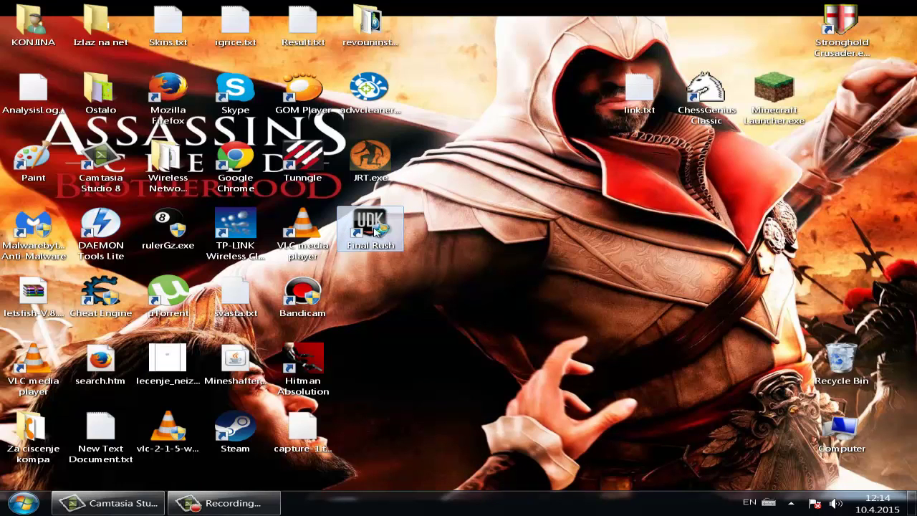
double_click(376, 228)
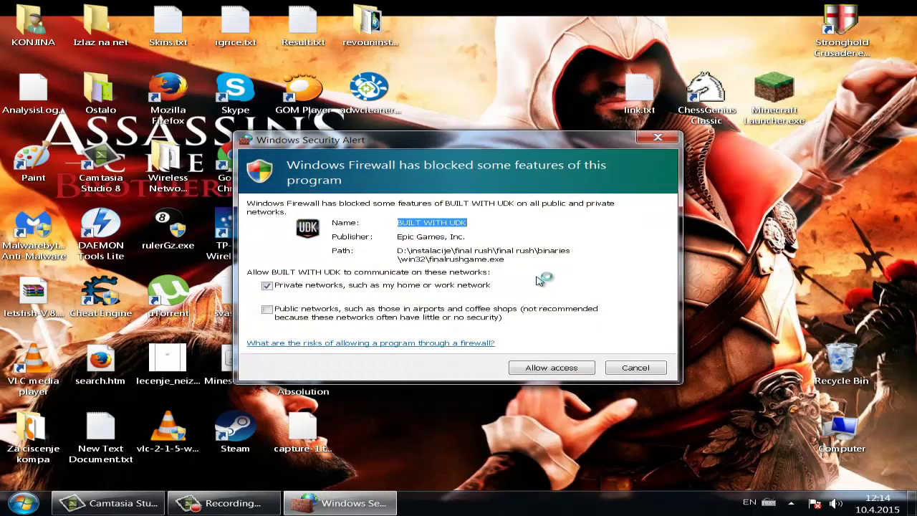
click(551, 369)
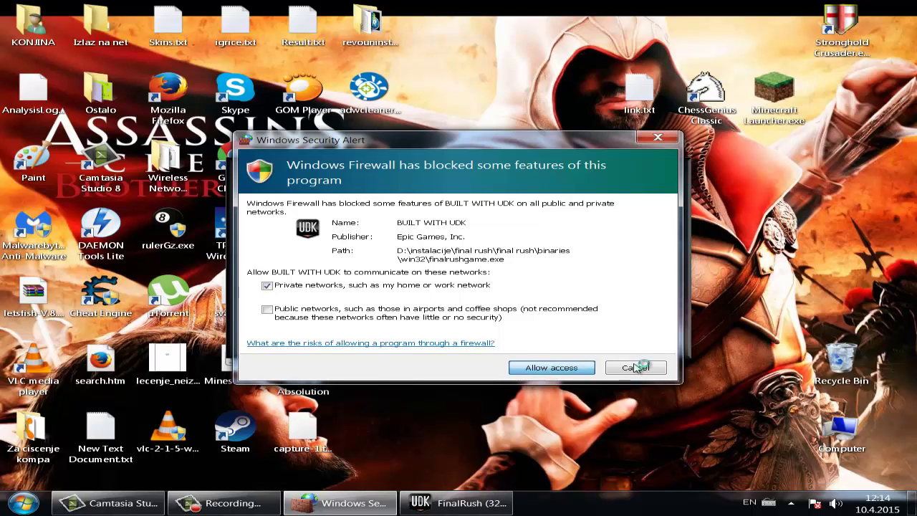
click(461, 505)
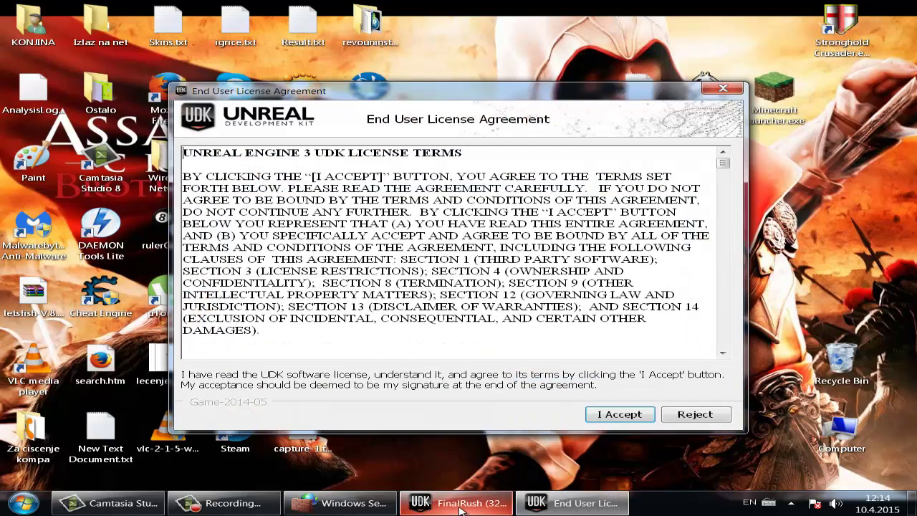
click(620, 416)
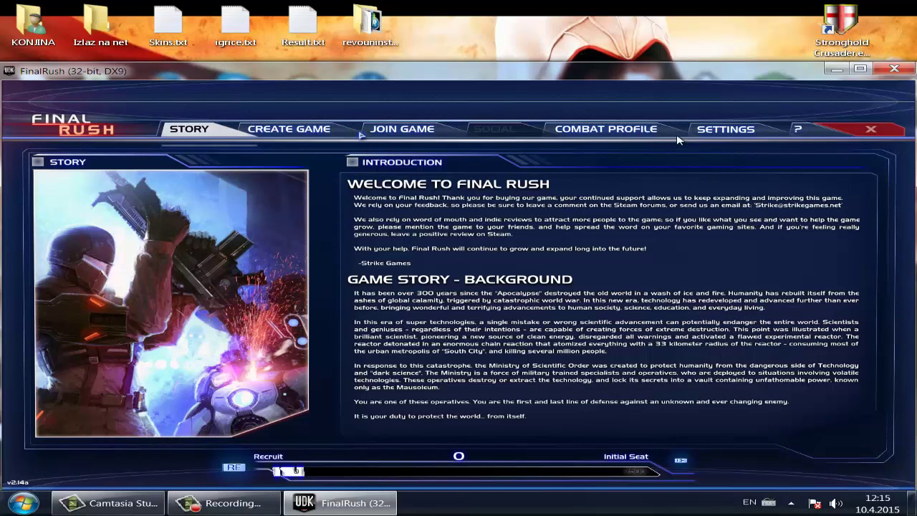
Set the game's video resolution to 720x480 in its settings and apply the change.
click(703, 132)
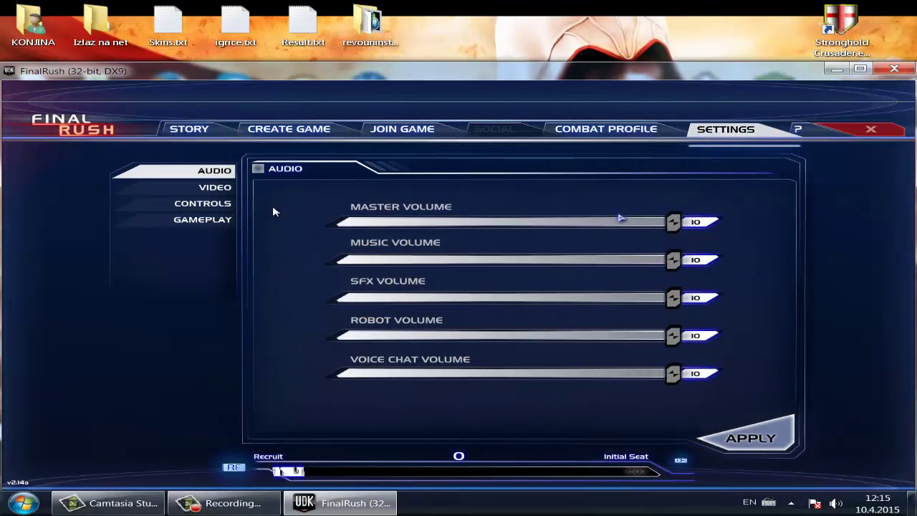
click(162, 190)
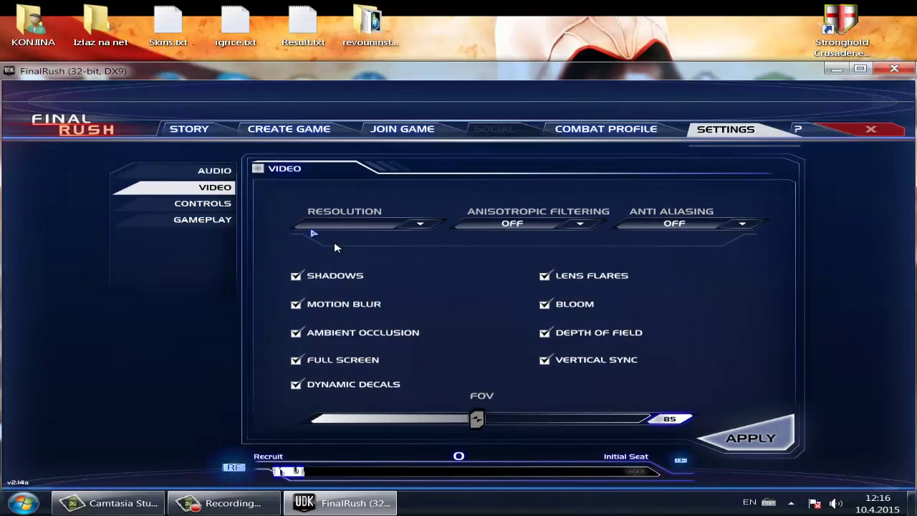
click(423, 226)
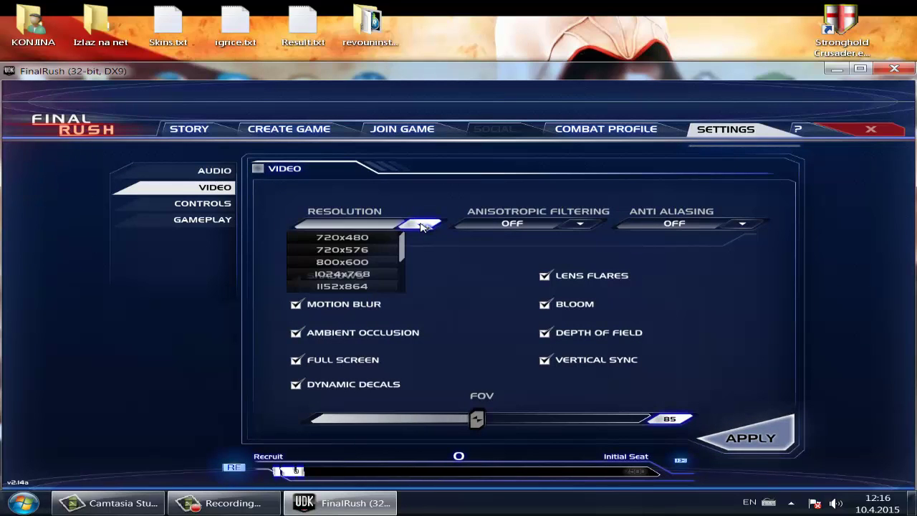
click(367, 243)
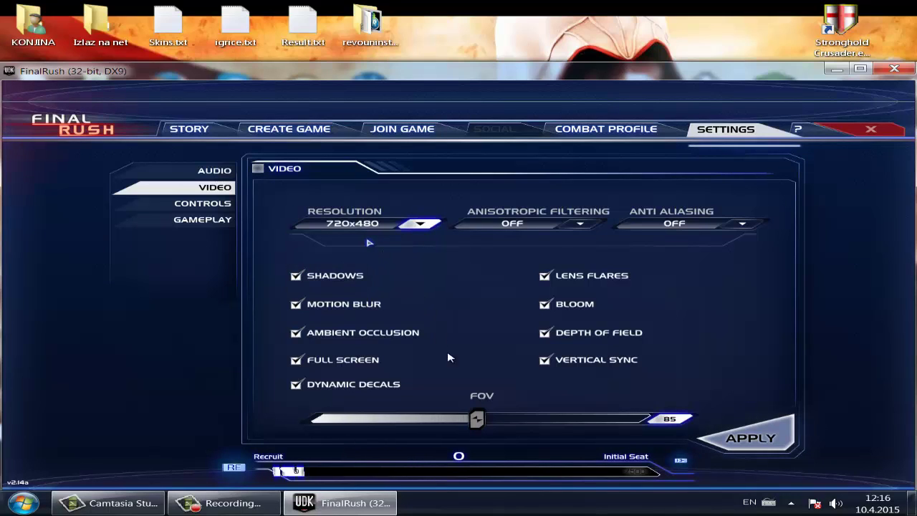
click(778, 446)
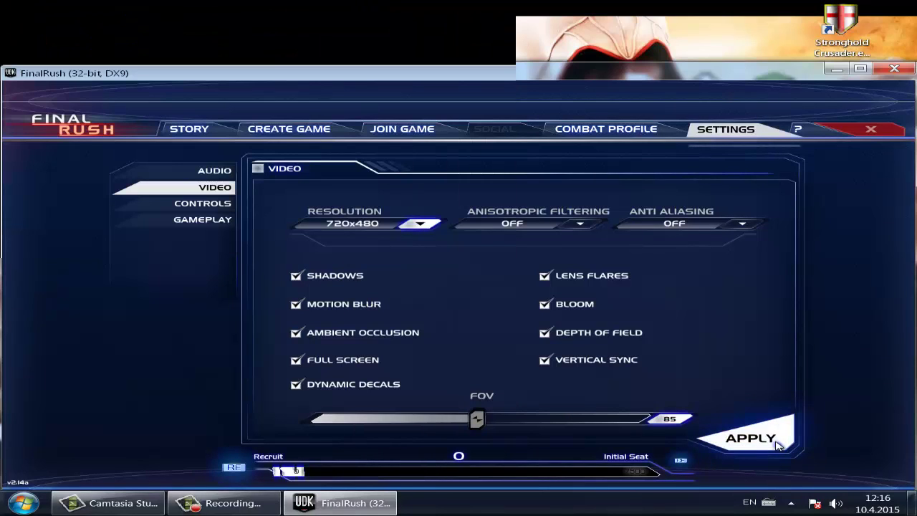